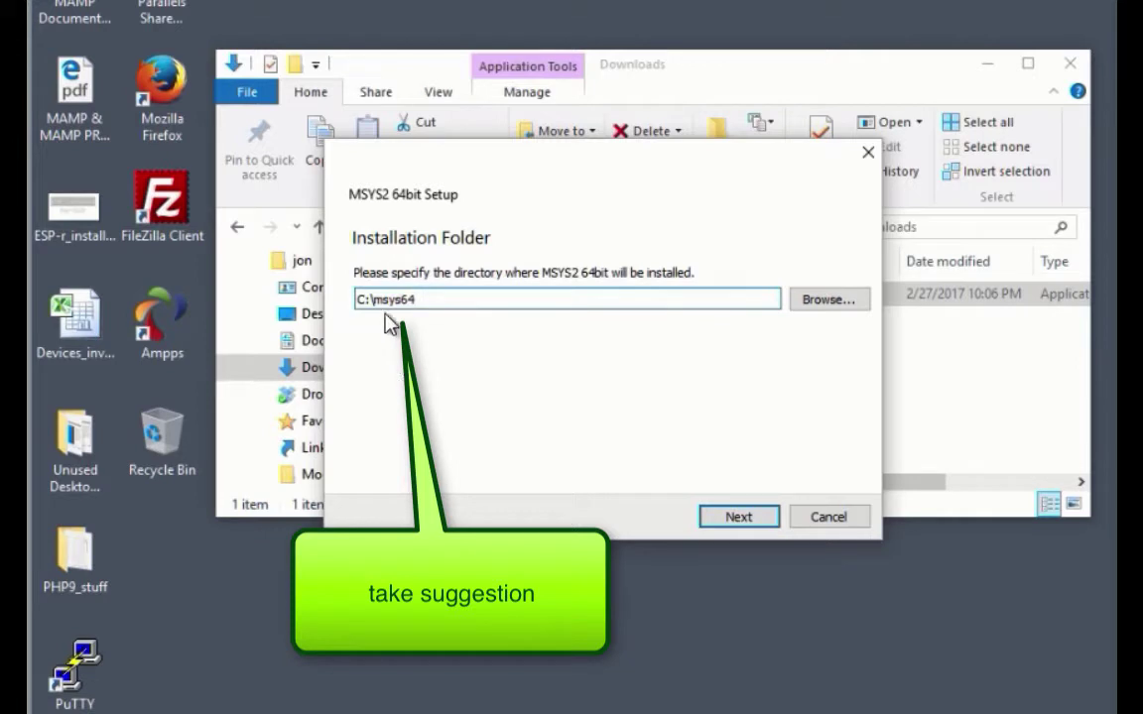
Install MSYS2 64bit in C:\msys64 with the Start Menu folder MSYS2 64bit, and finish setup with the program set to run
{"action": "left_click", "coordinate": [729, 521]}
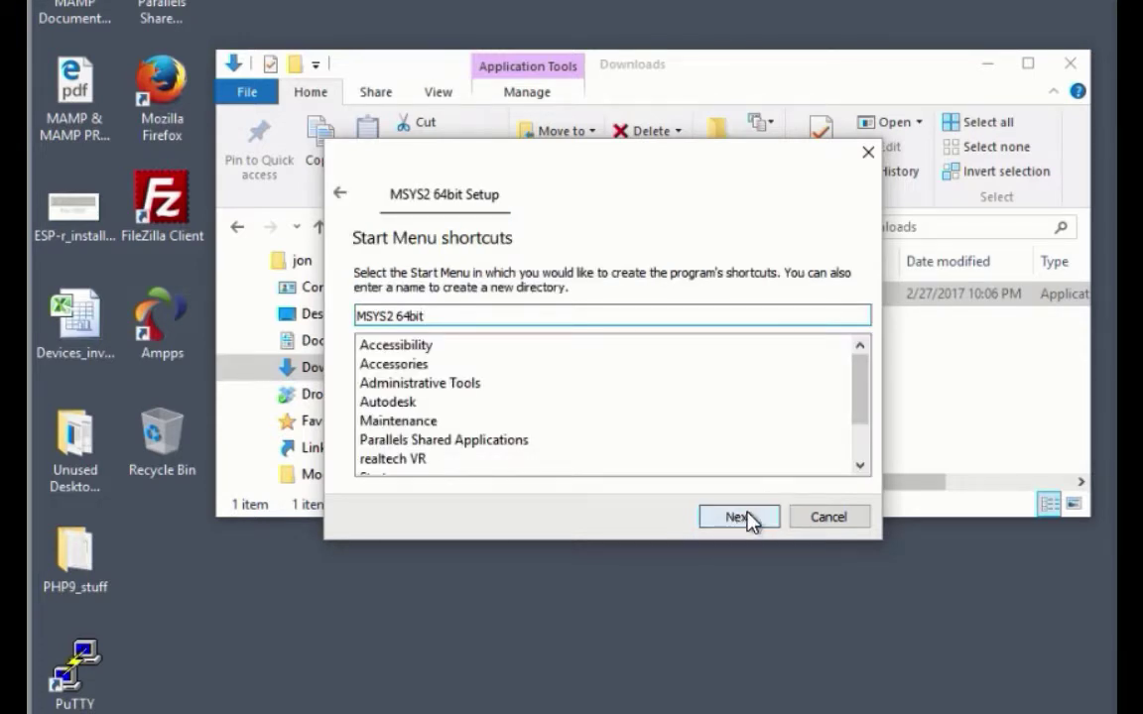
{"action": "left_click", "coordinate": [751, 521]}
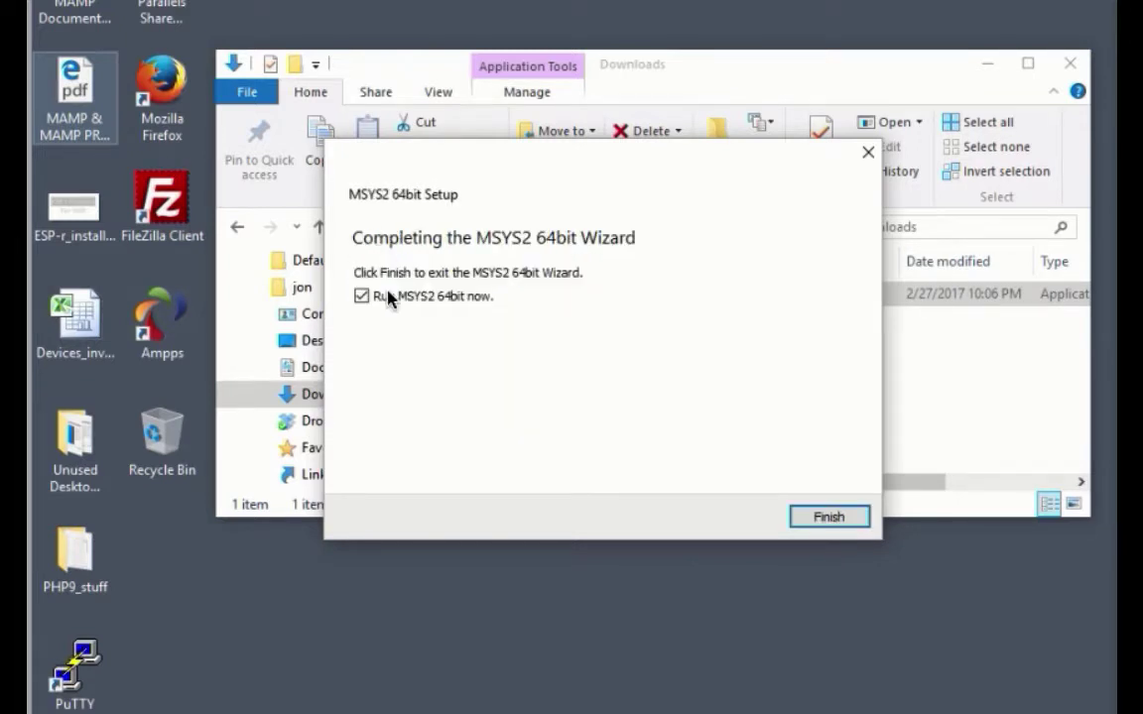
{"action": "left_click", "coordinate": [828, 518]}
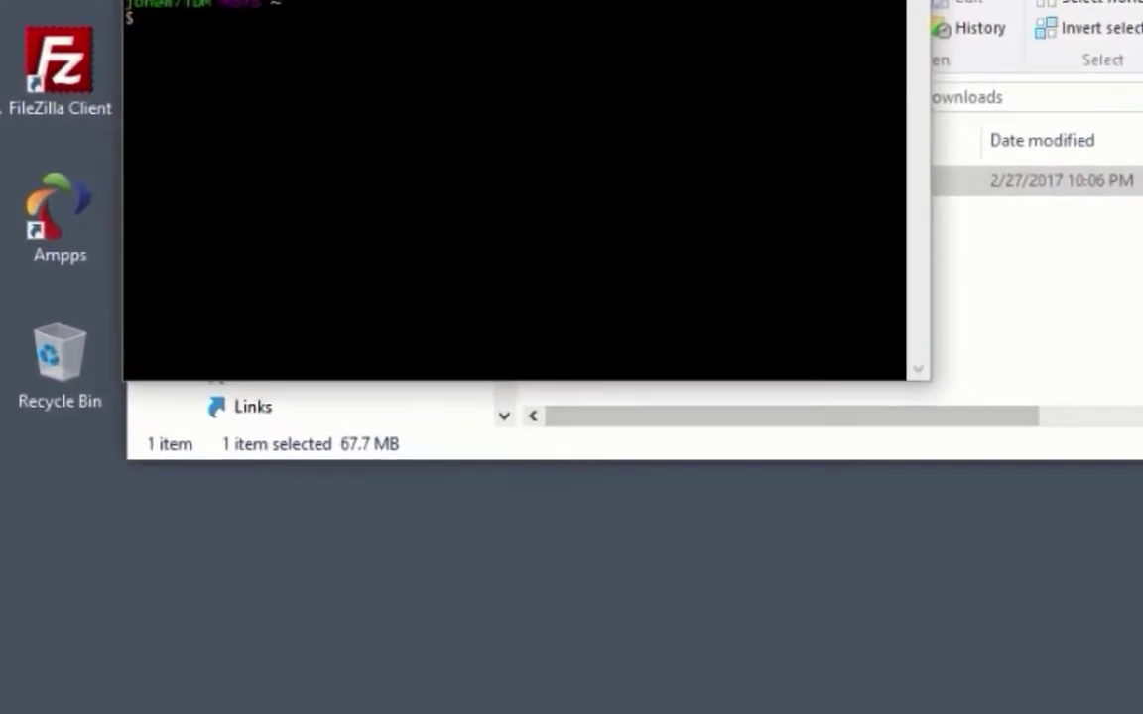
Upgrade the core MSYS2 packages with pacman -Syuu, accepting the installation, and force-close the terminal despite its running processes
{"action": "left_click_drag", "start_coordinate": [370, 1], "coordinate": [339, 245]}
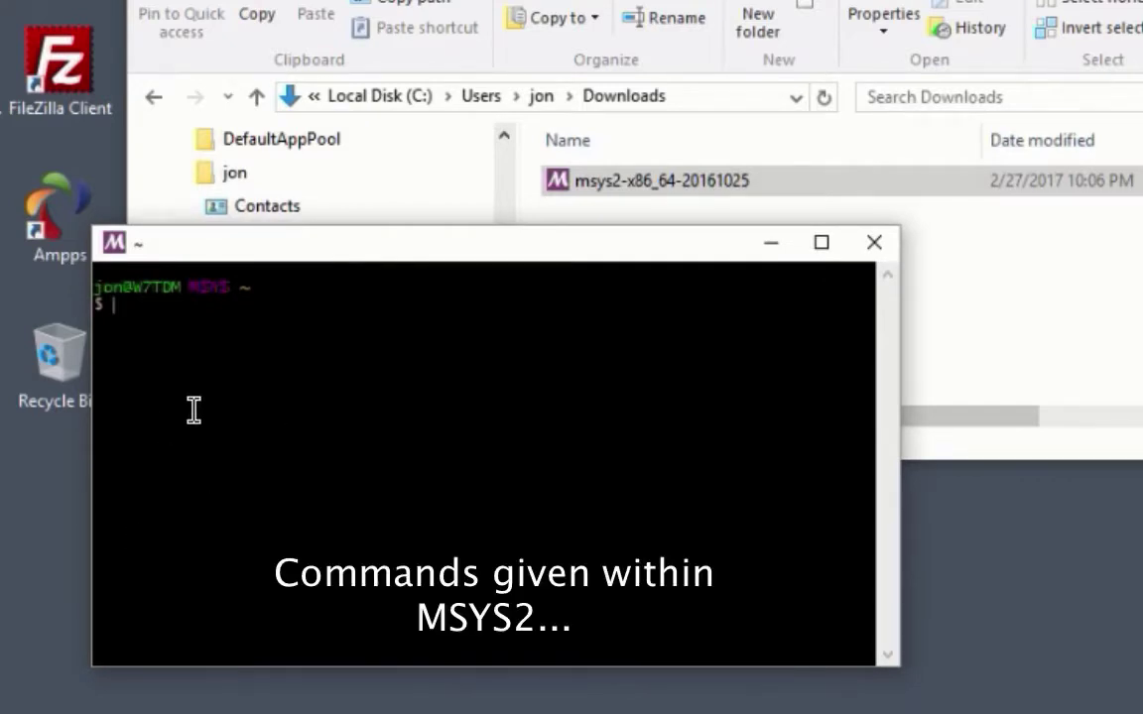
{"action": "type", "text": "pacman -Sy"}
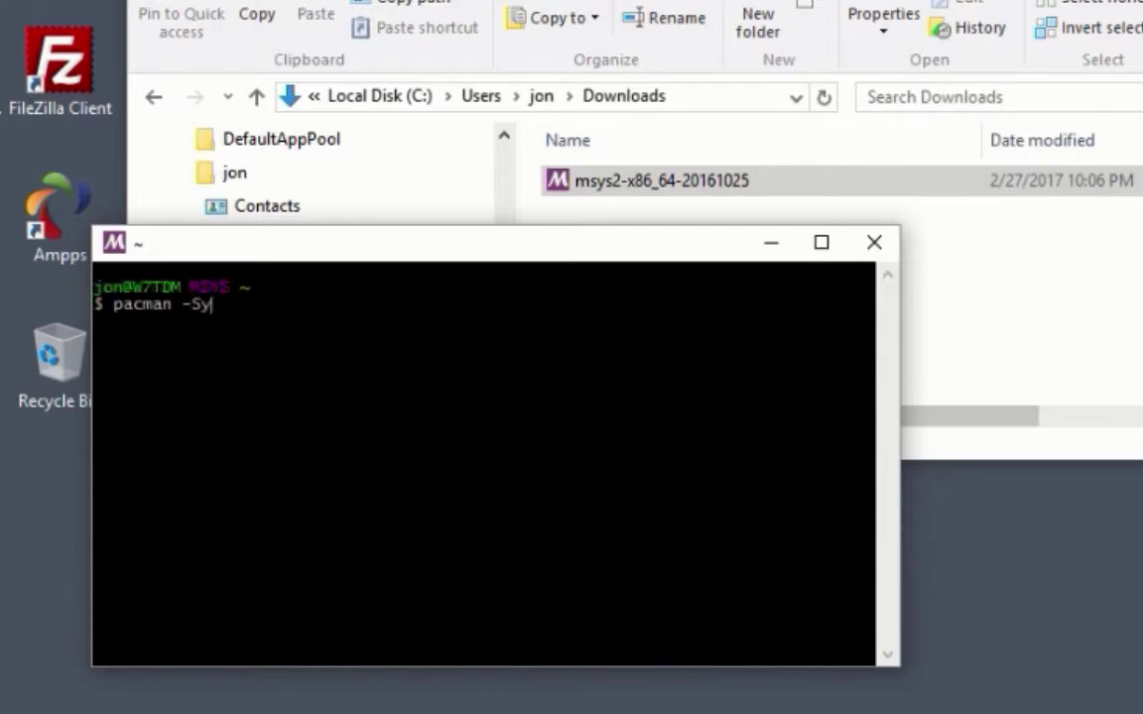
{"action": "type", "text": "uu"}
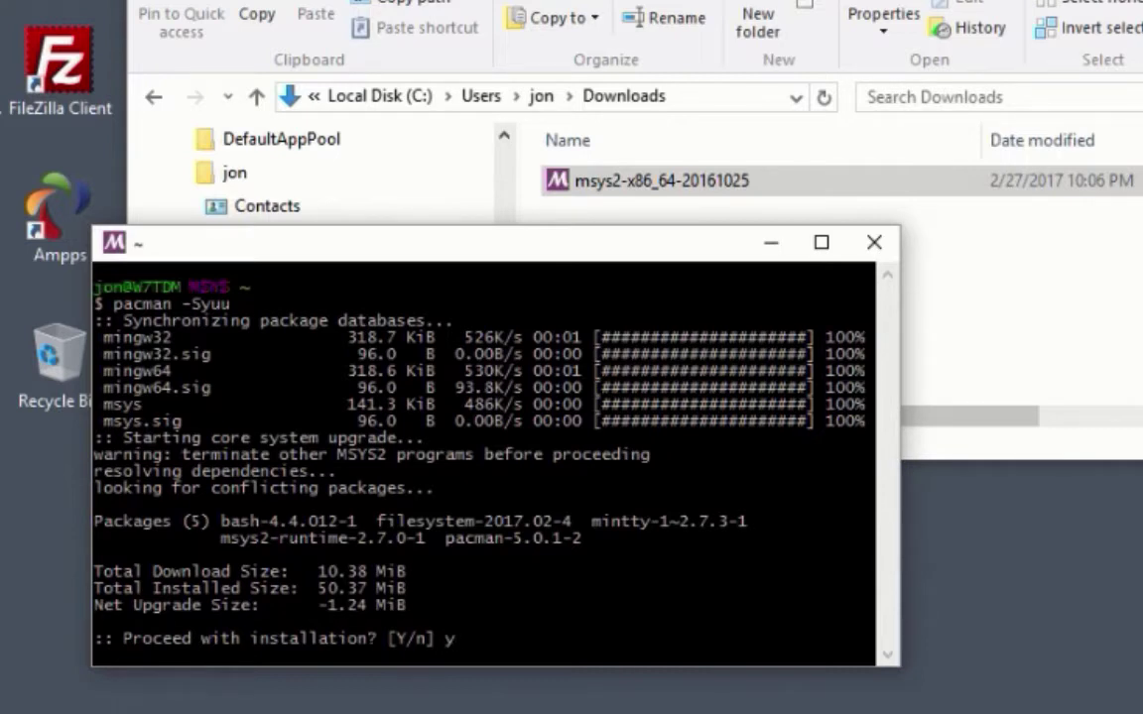
{"action": "key", "text": "Return"}
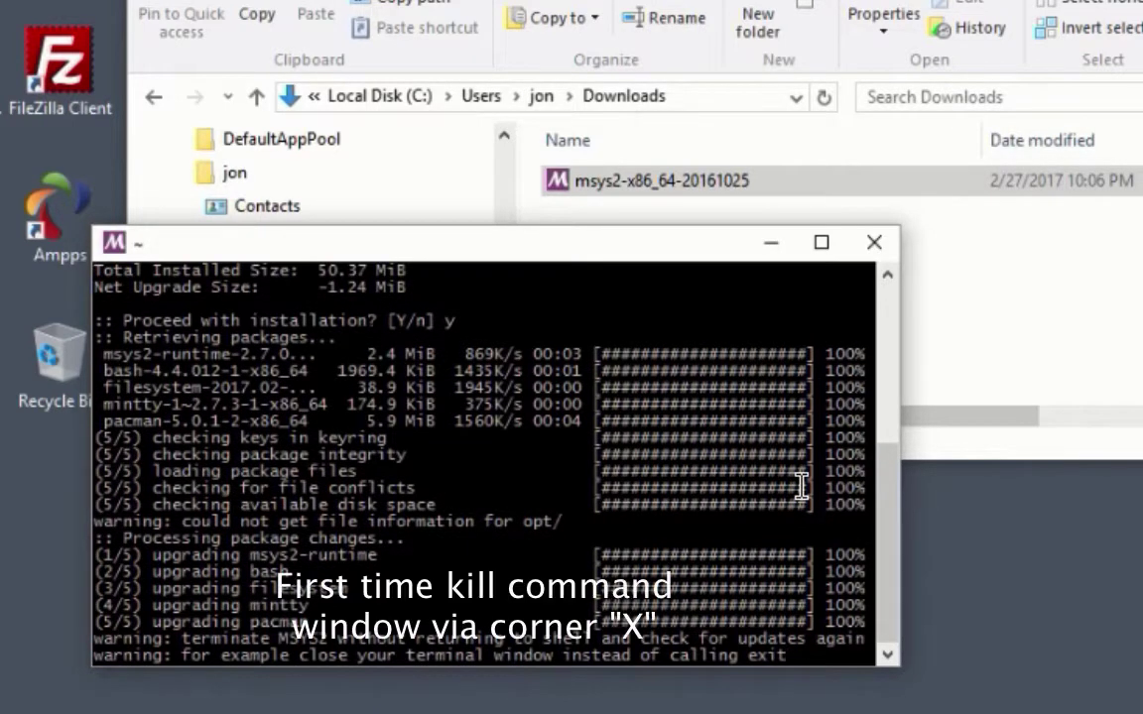
{"action": "left_click", "coordinate": [874, 244]}
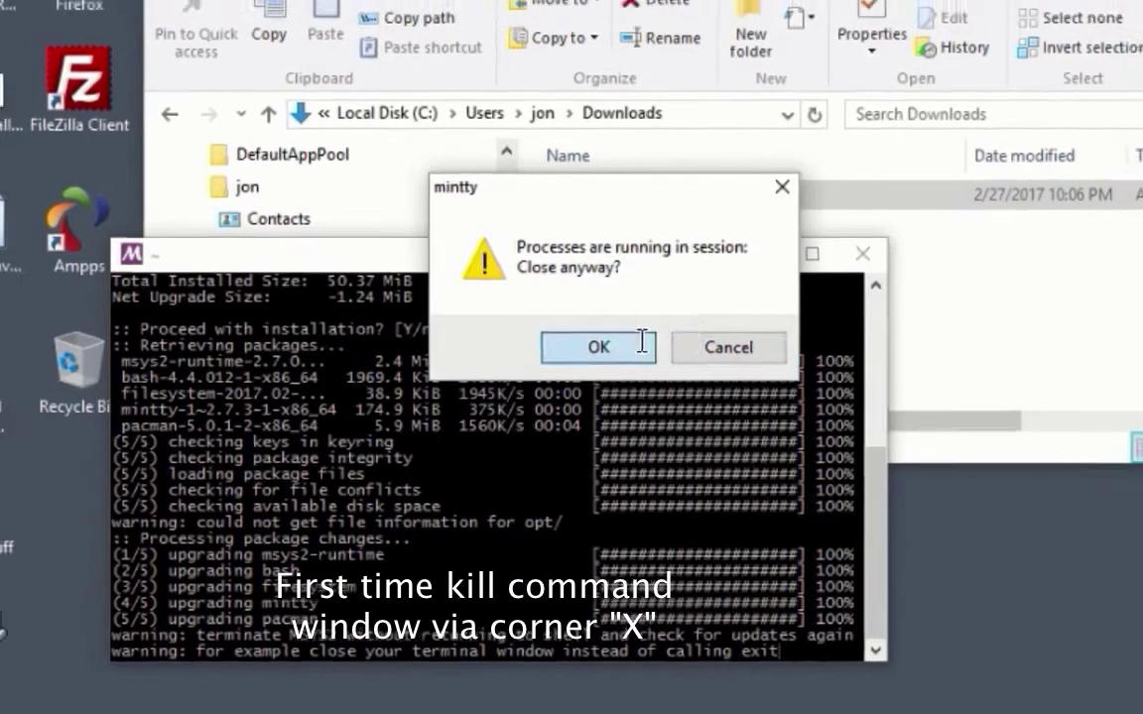
{"action": "left_click", "coordinate": [641, 342]}
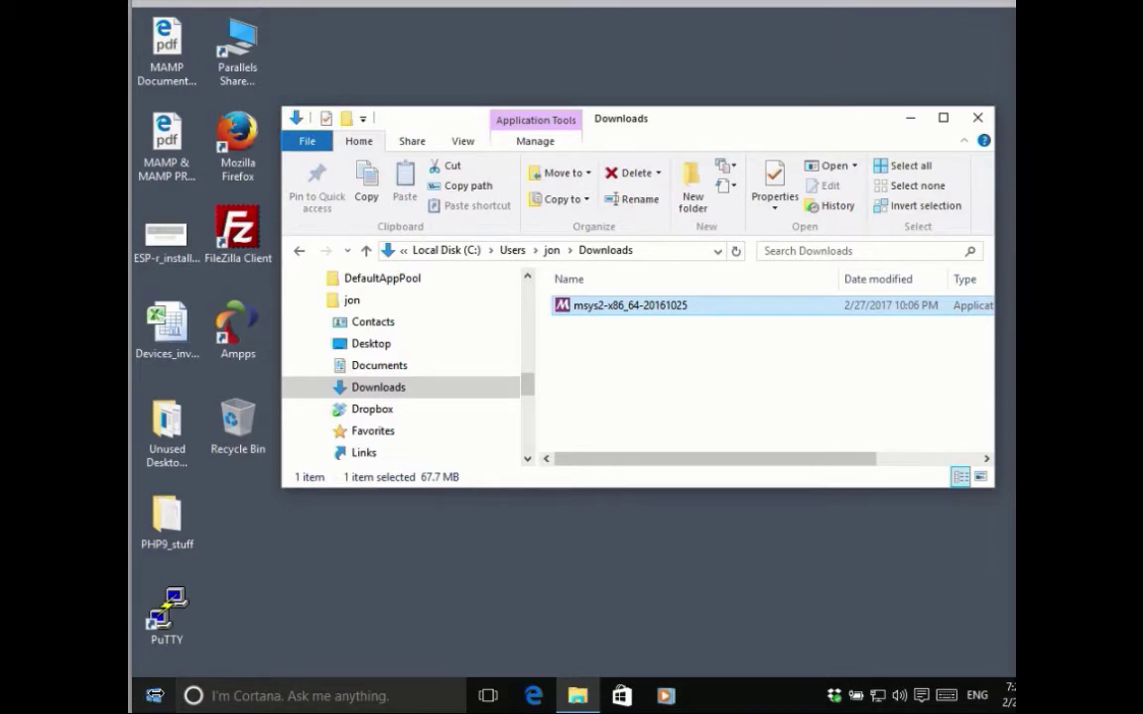
Launch the MSYS2 MinGW 64-bit shell from the installed apps and move its window lower on the desktop
{"action": "left_click", "coordinate": [153, 696]}
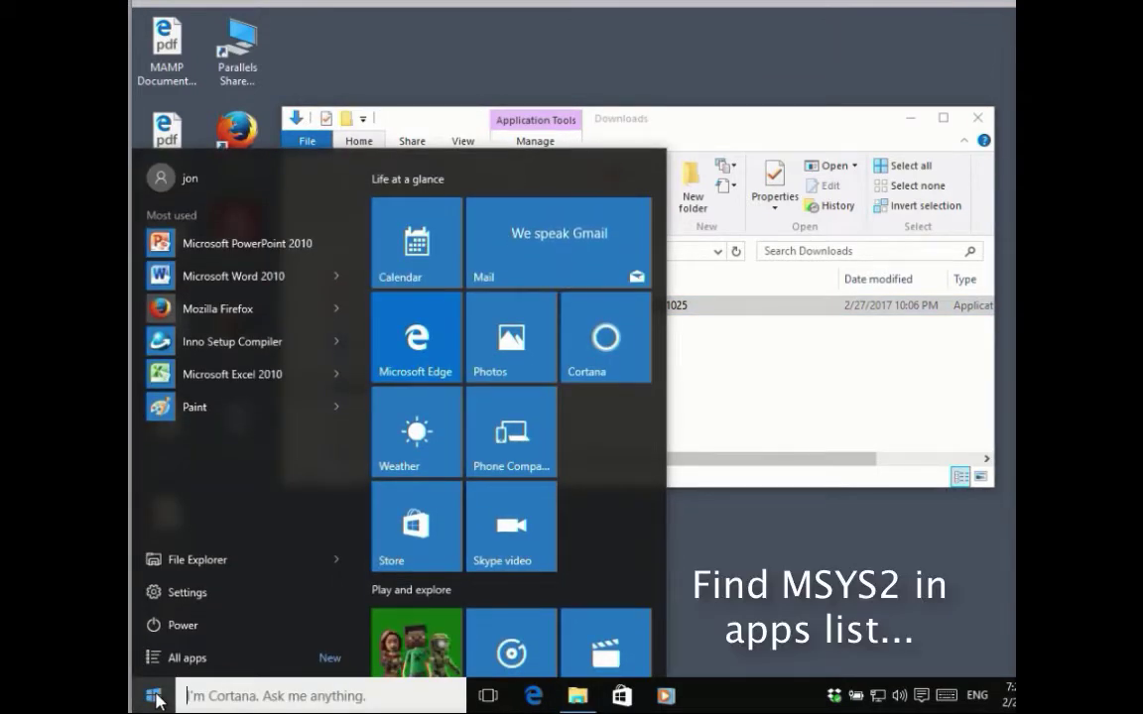
{"action": "left_click", "coordinate": [190, 647]}
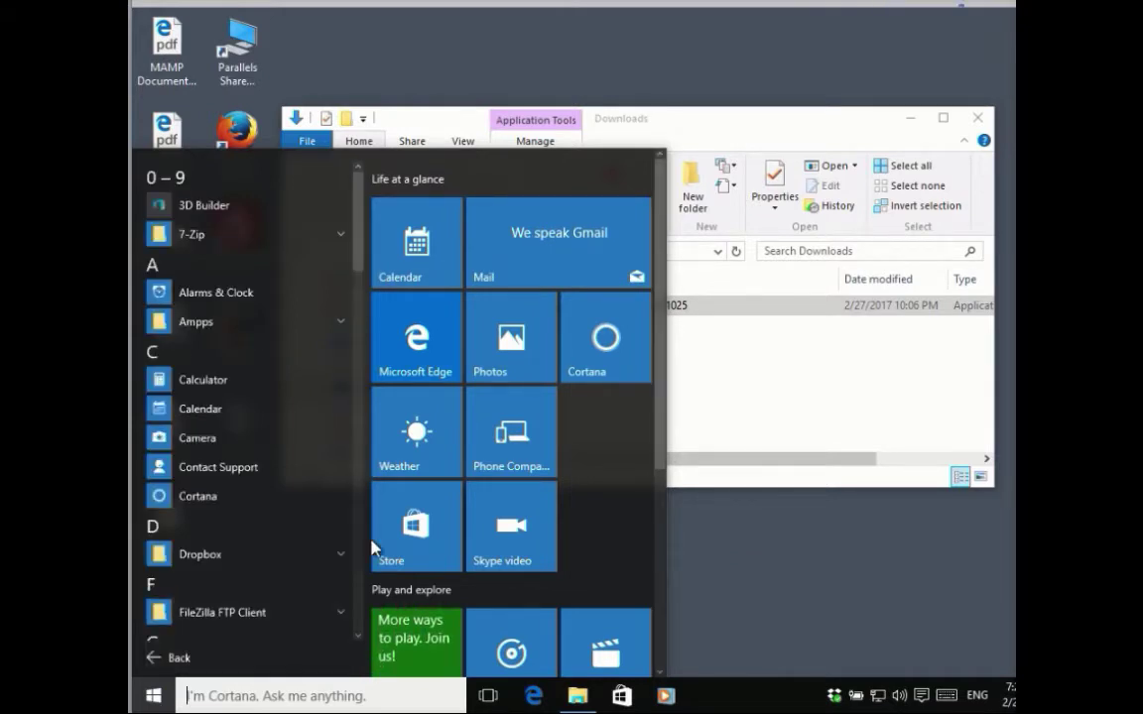
{"action": "left_click_drag", "start_coordinate": [355, 248], "coordinate": [383, 402]}
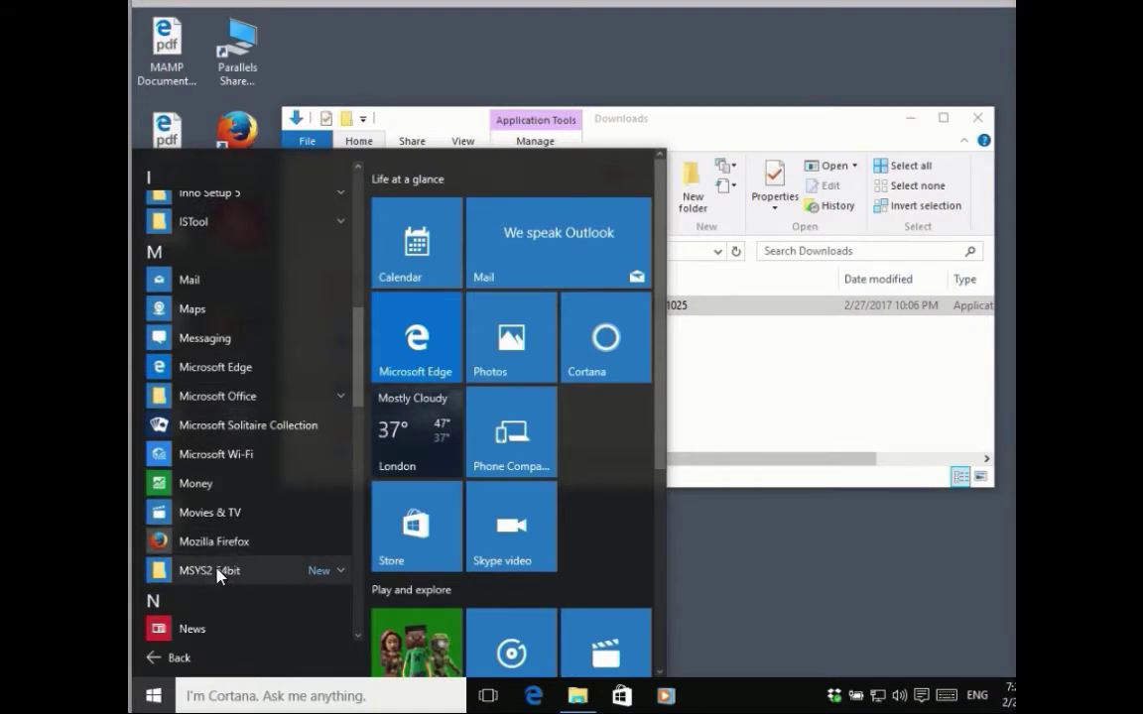
{"action": "left_click", "coordinate": [336, 573]}
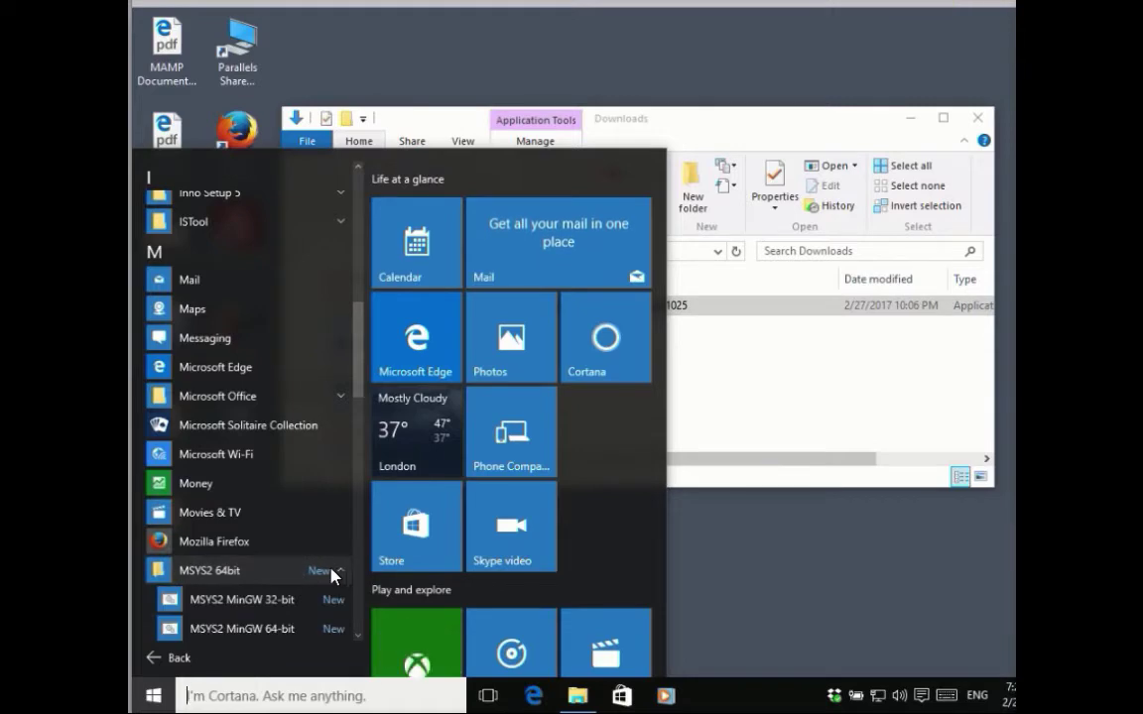
{"action": "left_click", "coordinate": [248, 629]}
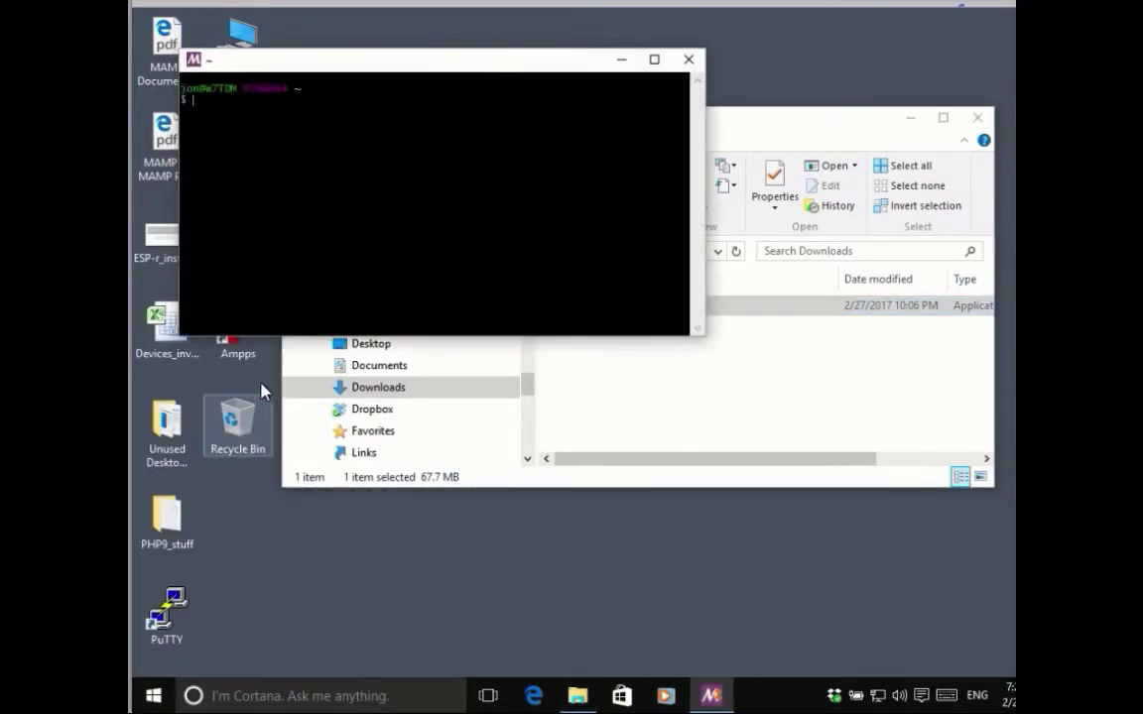
{"action": "left_click_drag", "start_coordinate": [315, 61], "coordinate": [365, 271]}
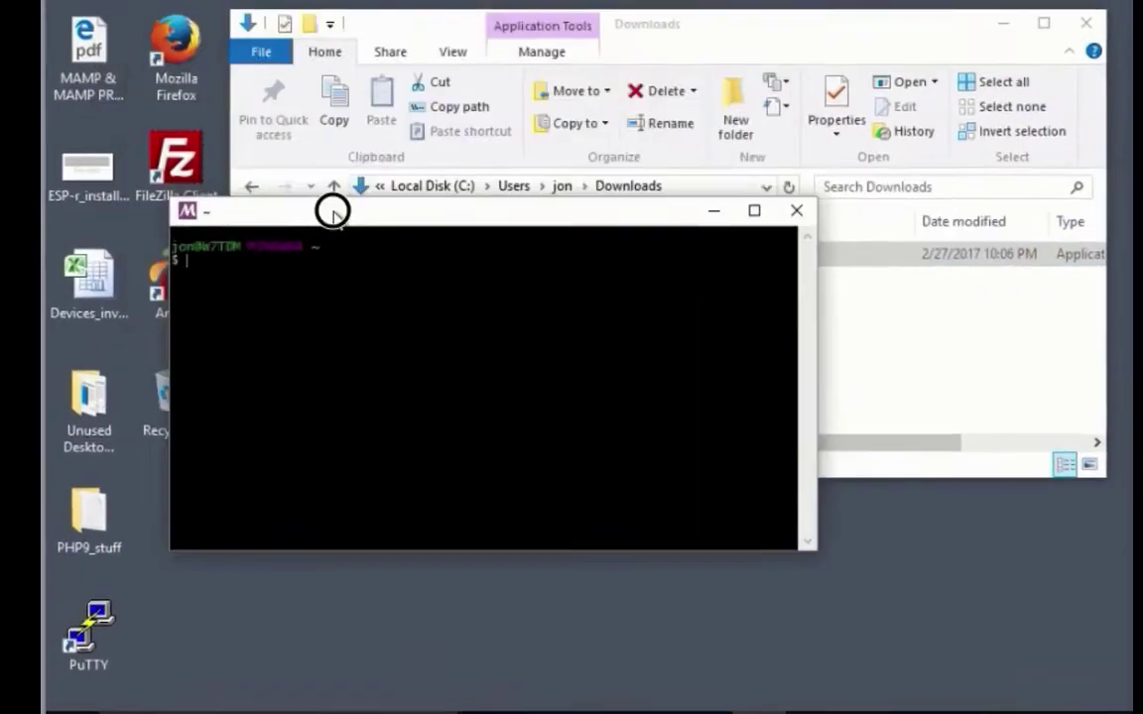
{"action": "left_click_drag", "start_coordinate": [333, 211], "coordinate": [342, 304]}
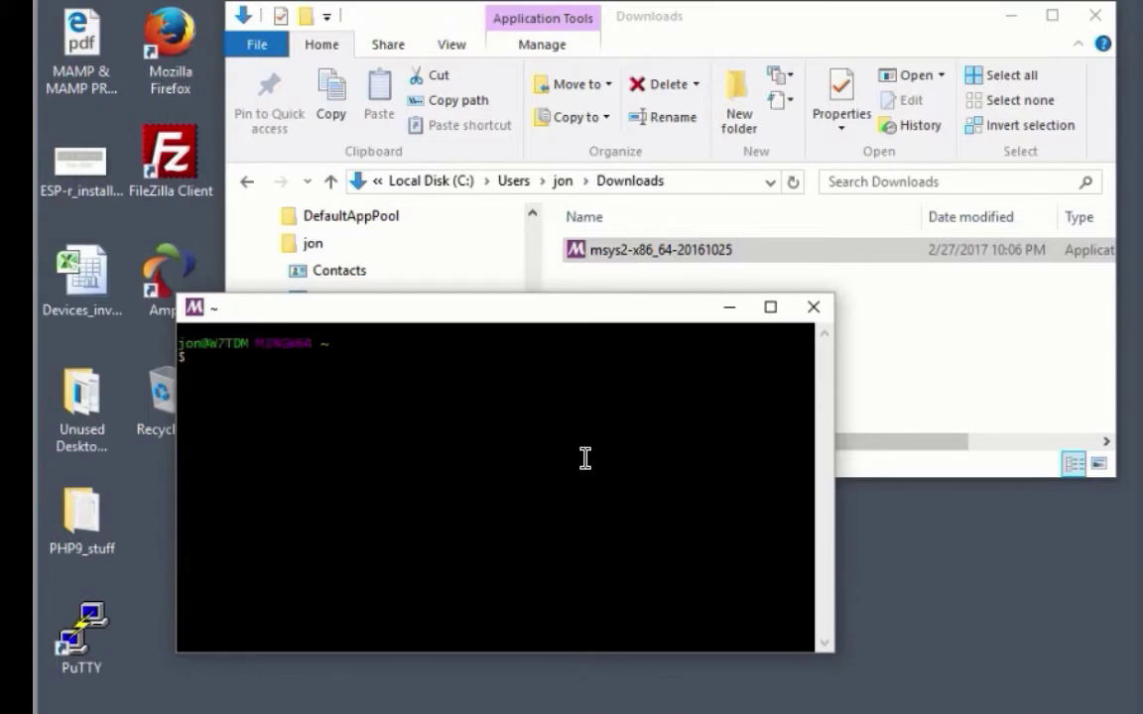
Run pacman -Syu in the MinGW 64-bit shell and accept the installation of the remaining package upgrades
{"action": "type", "text": "pacman"}
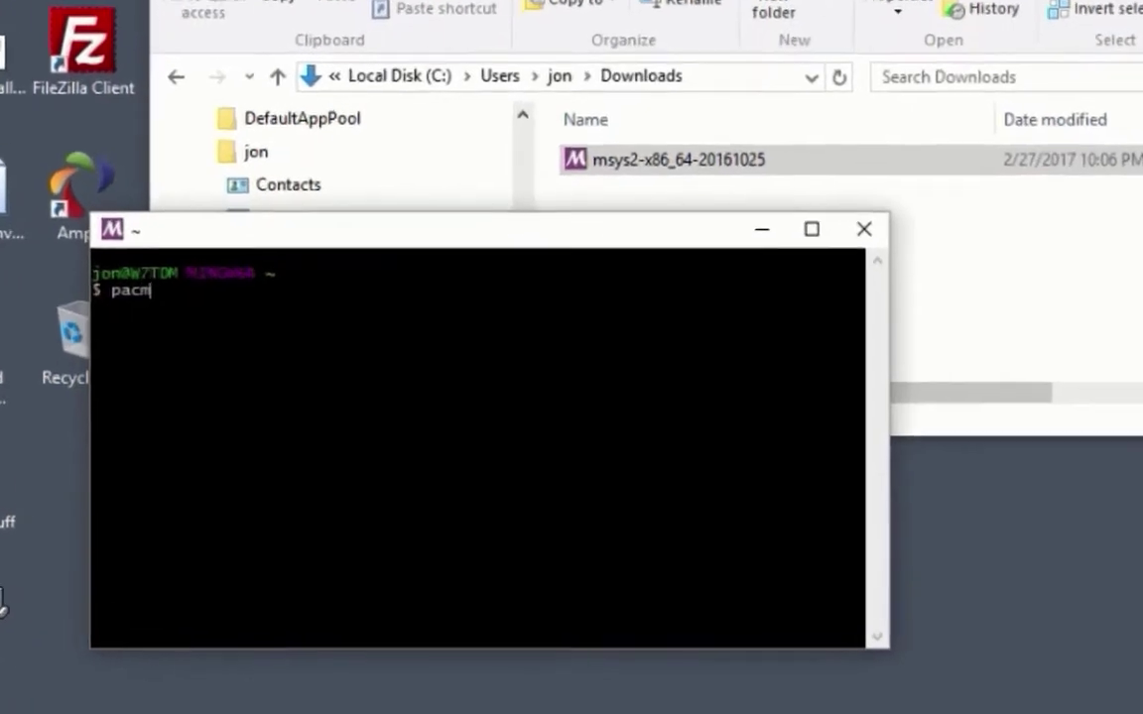
{"action": "type", "text": " -"}
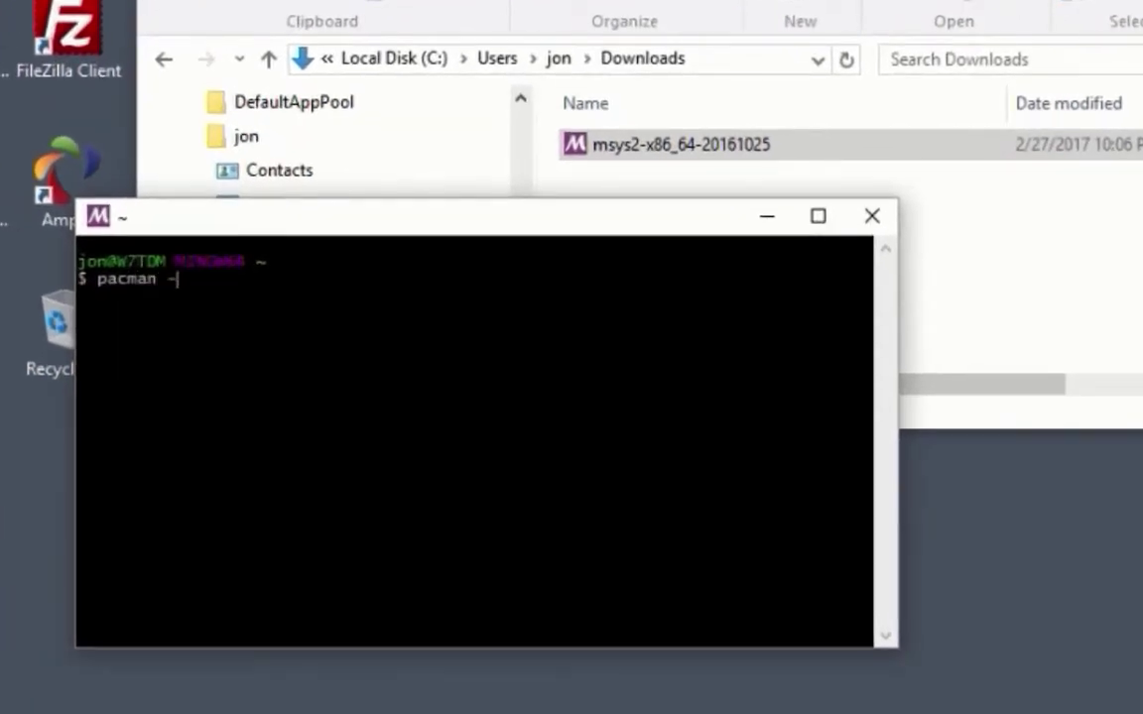
{"action": "type", "text": "Syu"}
{"action": "key", "text": "Return"}
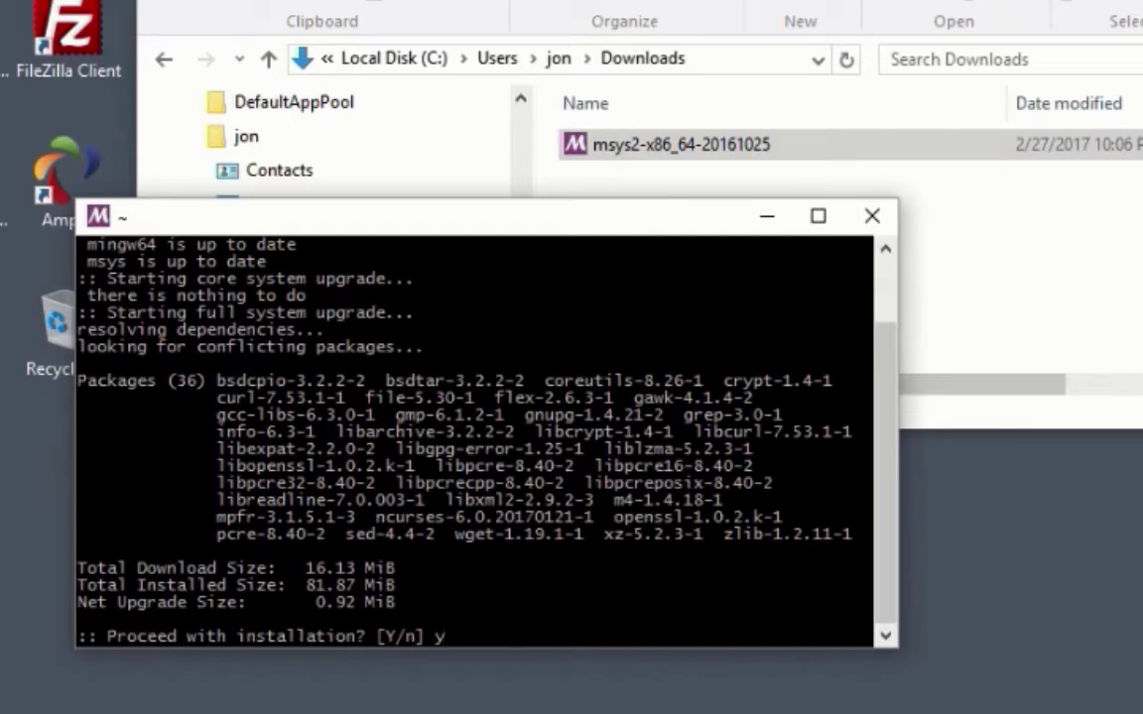
{"action": "type", "text": "y"}
{"action": "key", "text": "Return"}
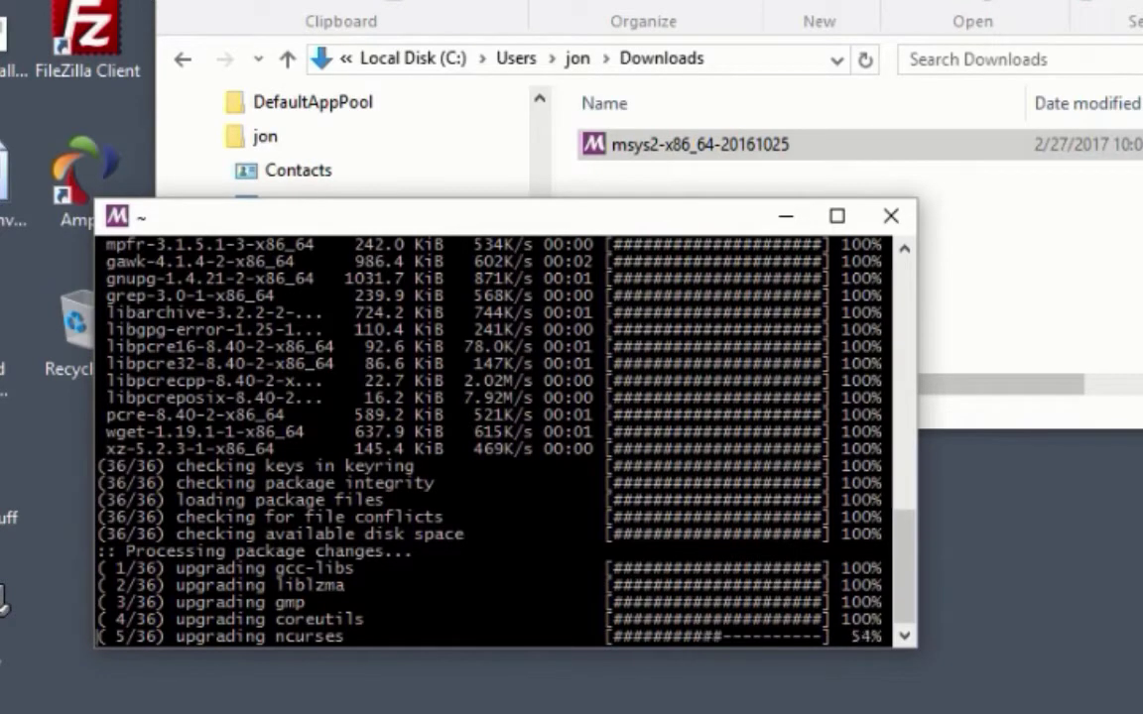
Reposition the terminal window and make it wider and taller while the packages upgrade
{"action": "left_click_drag", "start_coordinate": [258, 216], "coordinate": [298, 155]}
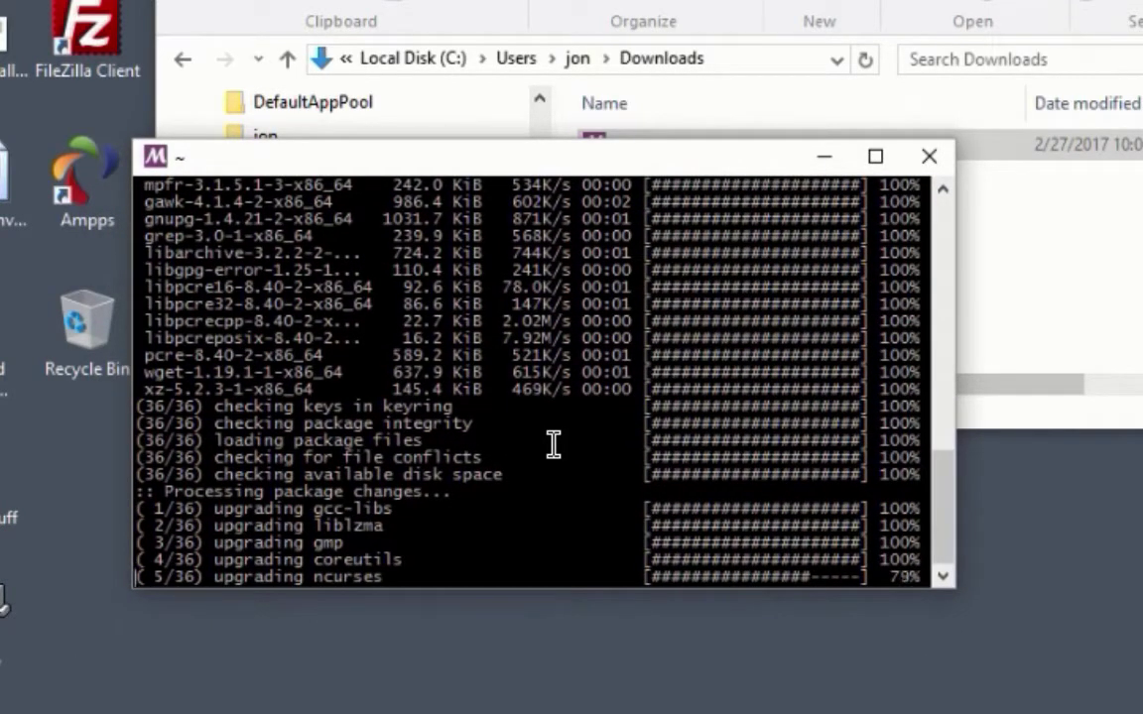
{"action": "left_click_drag", "start_coordinate": [954, 319], "coordinate": [1069, 331]}
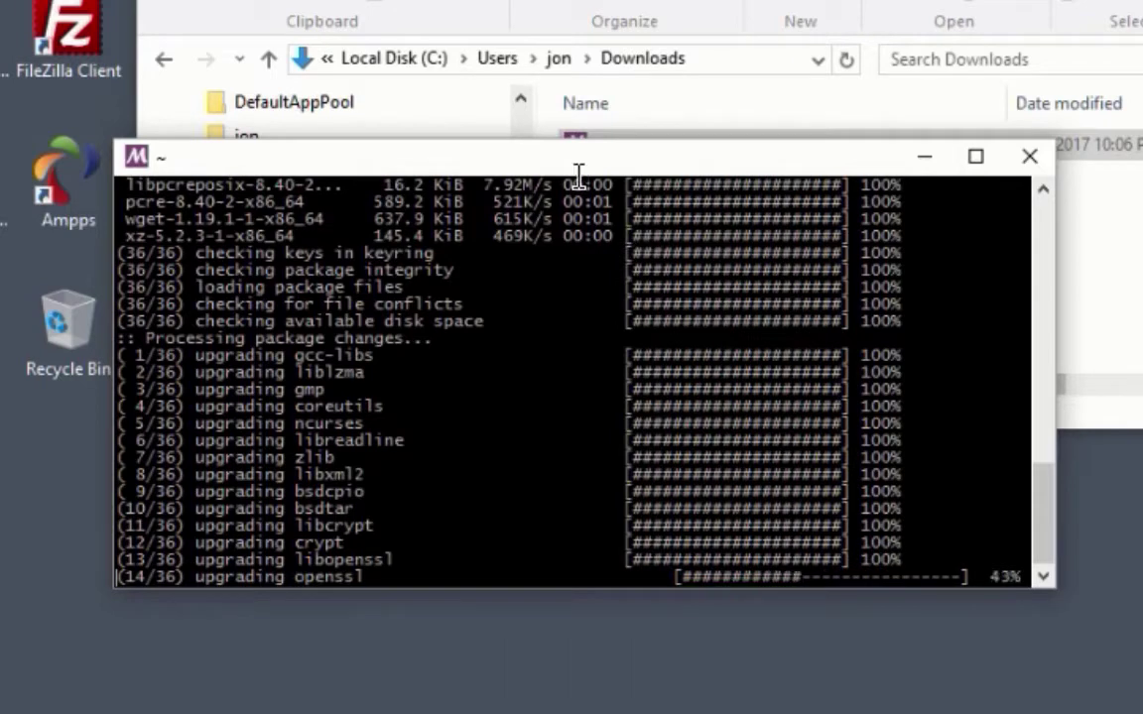
{"action": "left_click_drag", "start_coordinate": [571, 140], "coordinate": [575, 89]}
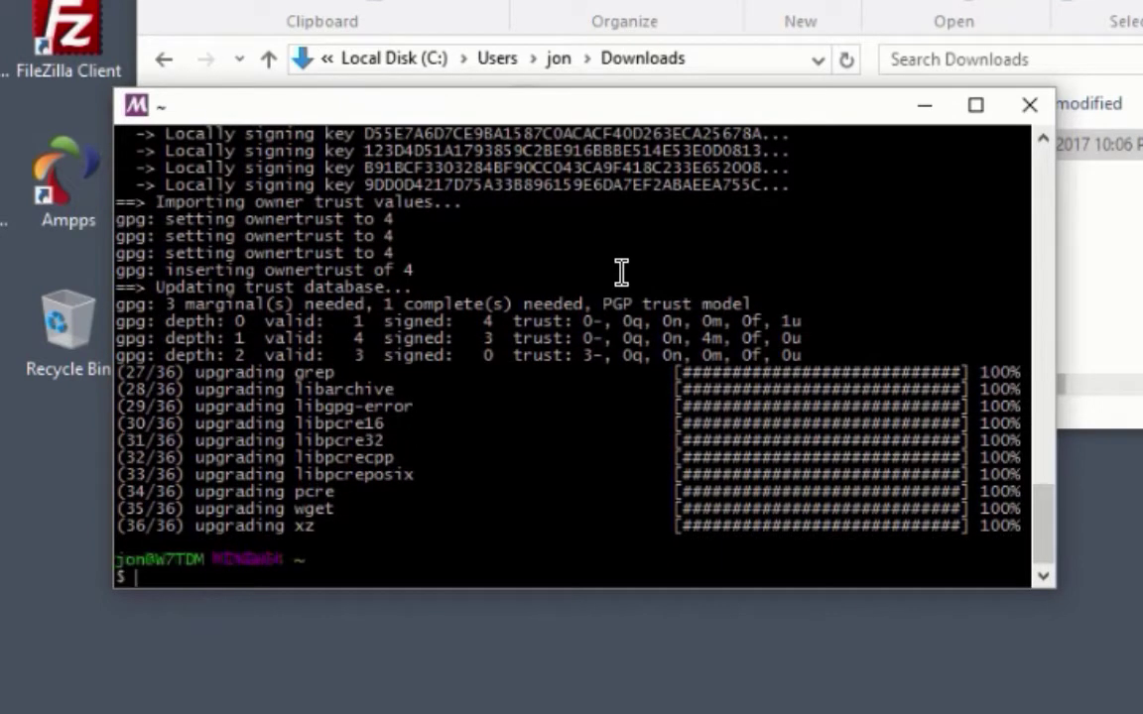
Enter the note "now lets restart this via exit command" in the shell and close the session with exit
{"action": "type", "text": "now lets restart this via exit command"}
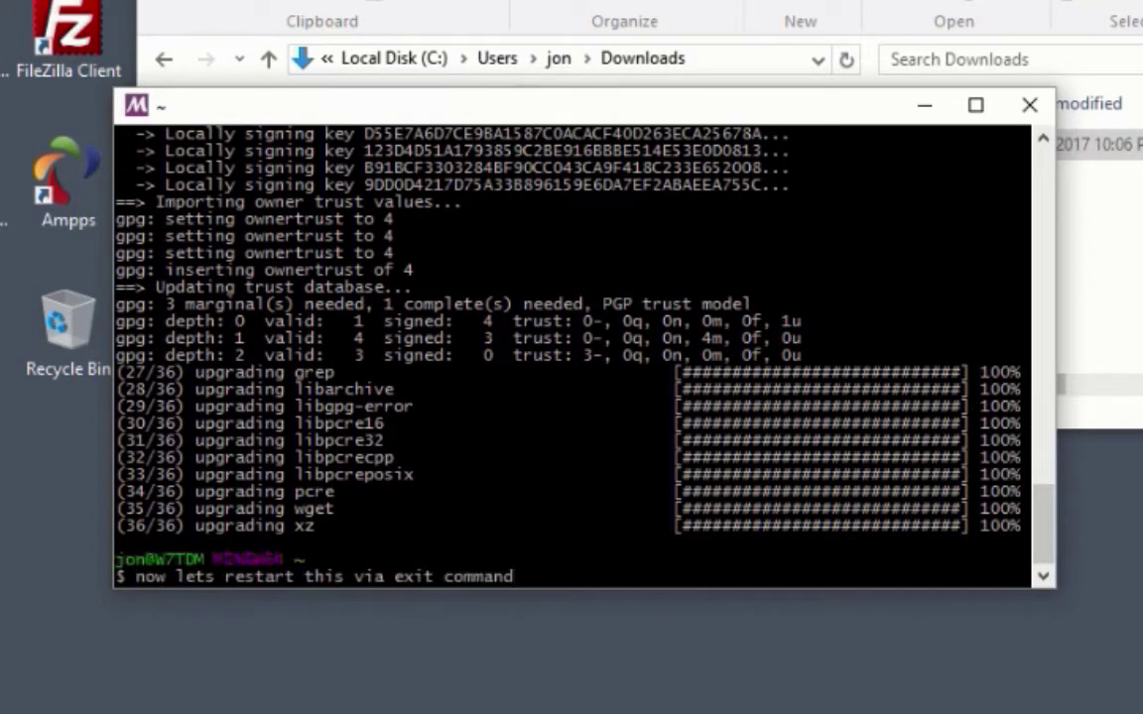
{"action": "key", "text": "Return"}
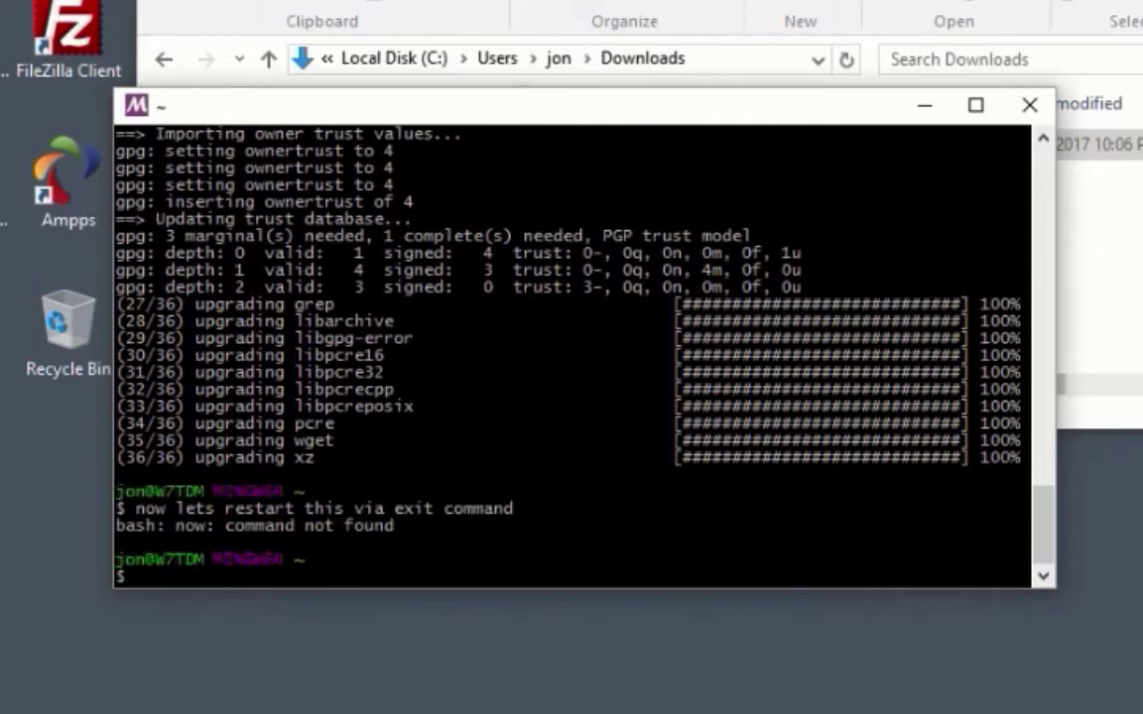
{"action": "type", "text": "exit"}
{"action": "key", "text": "Return"}
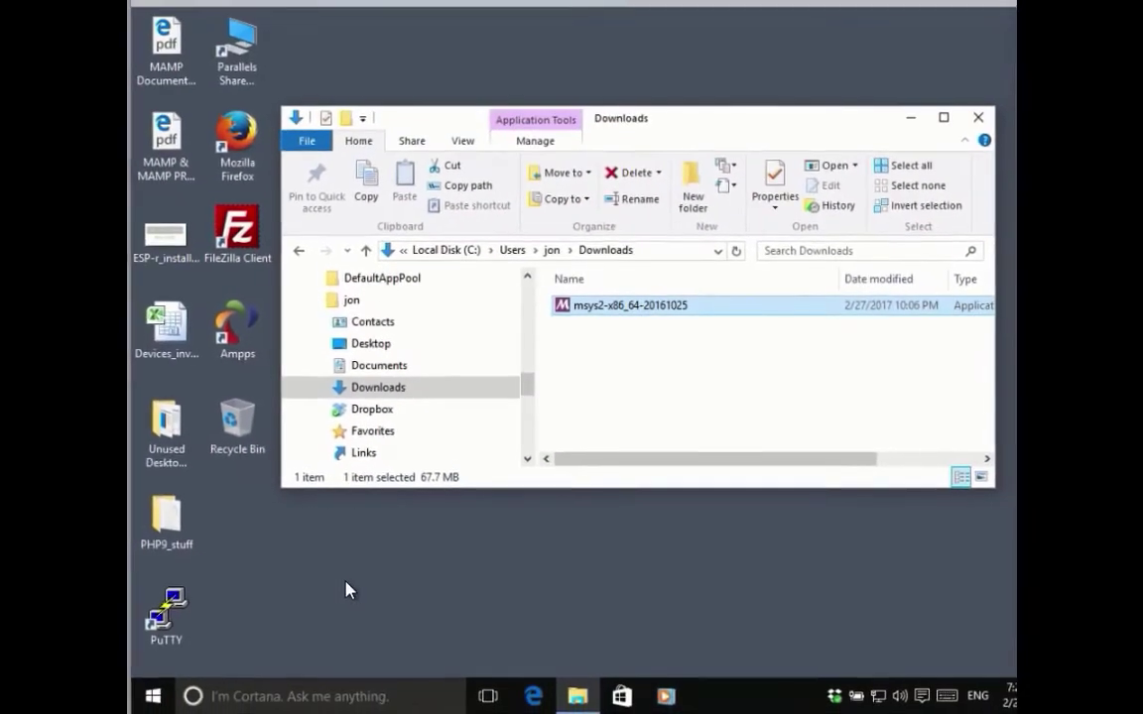
Restart the MSYS2 MinGW 64-bit shell from the MSYS2 64bit group of installed apps
{"action": "left_click", "coordinate": [153, 697]}
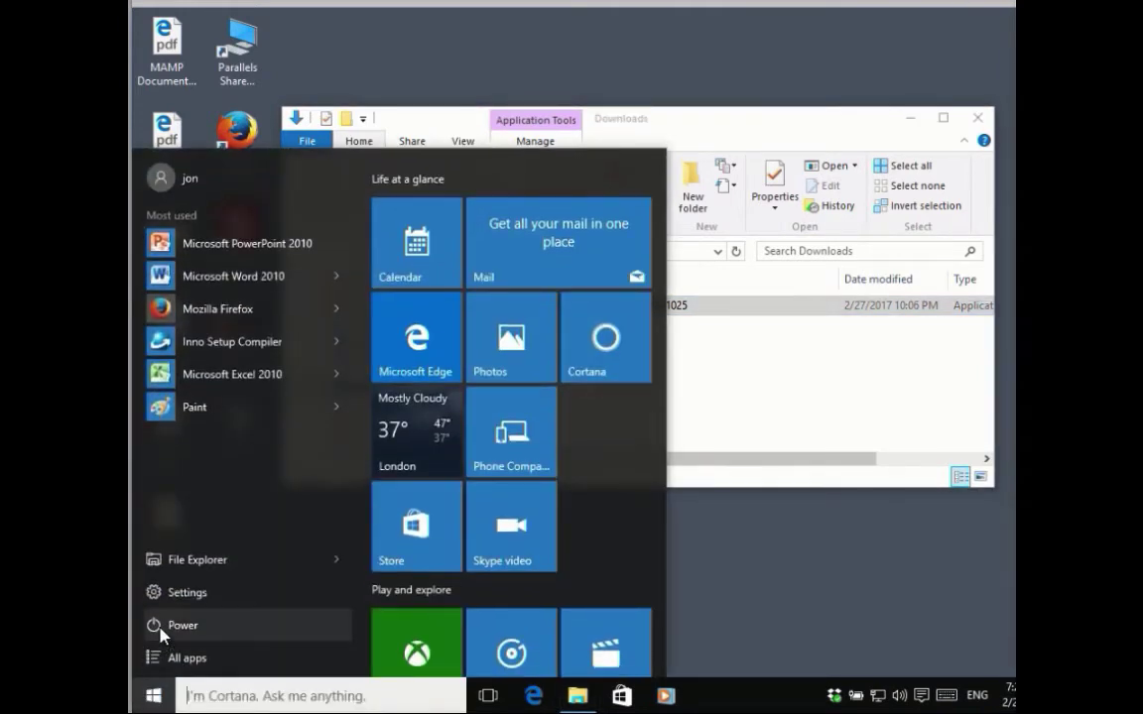
{"action": "left_click", "coordinate": [209, 658]}
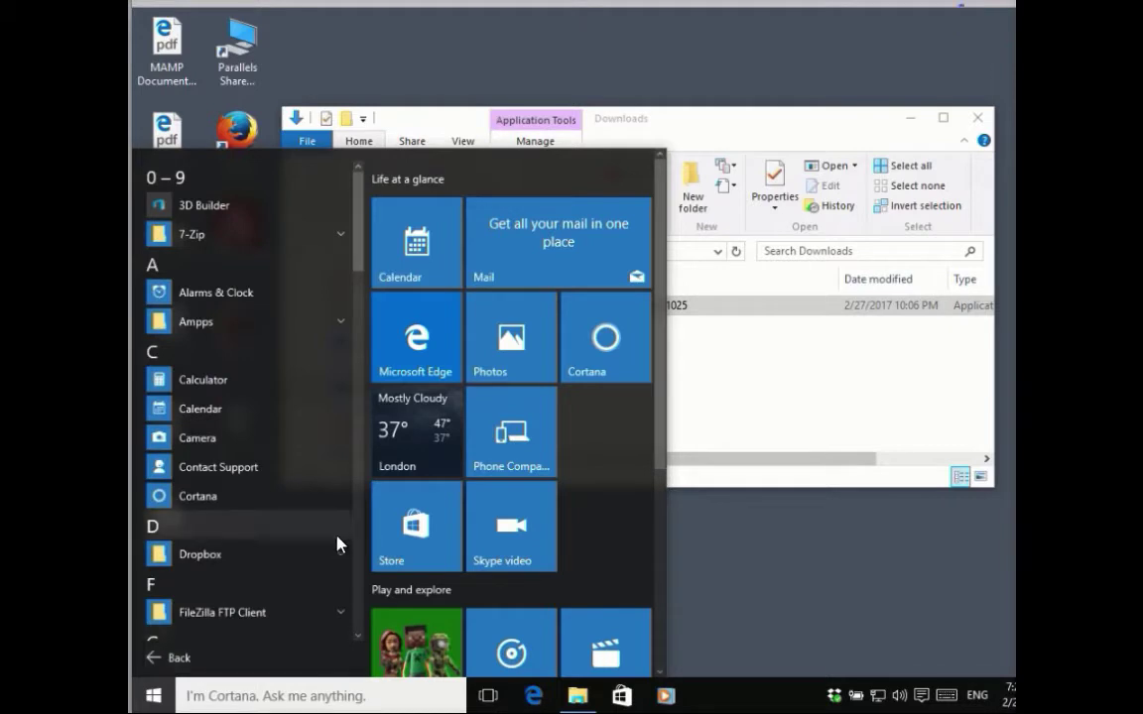
{"action": "left_click", "coordinate": [357, 250]}
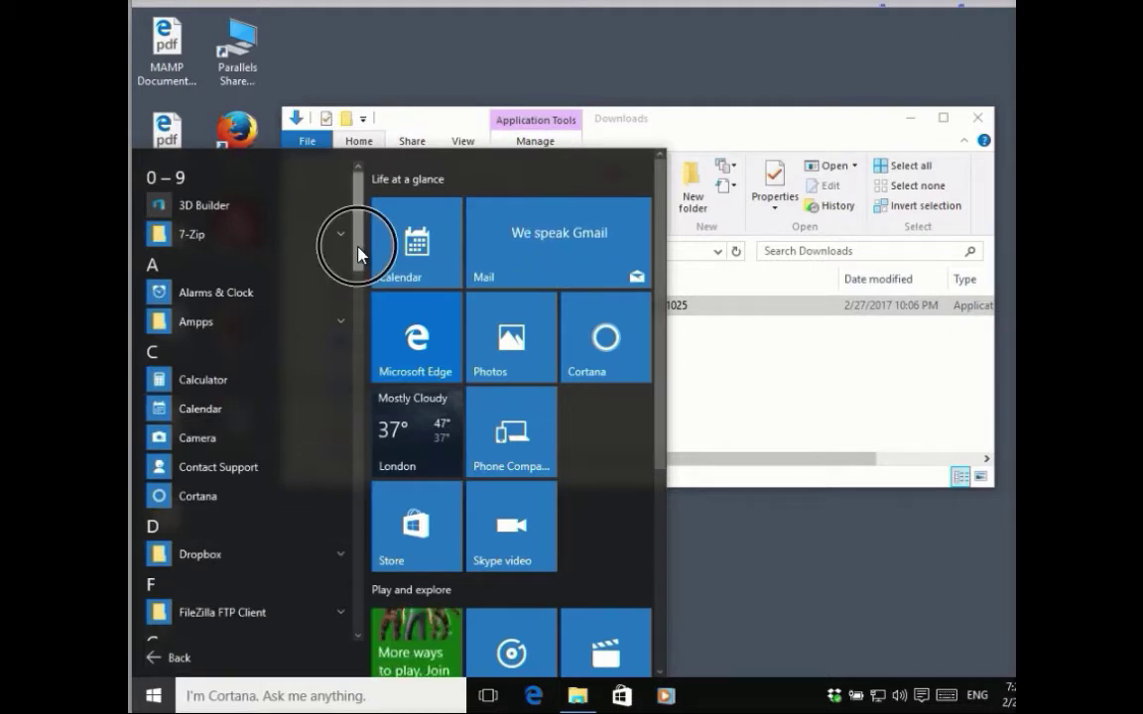
{"action": "left_click_drag", "start_coordinate": [358, 253], "coordinate": [382, 427]}
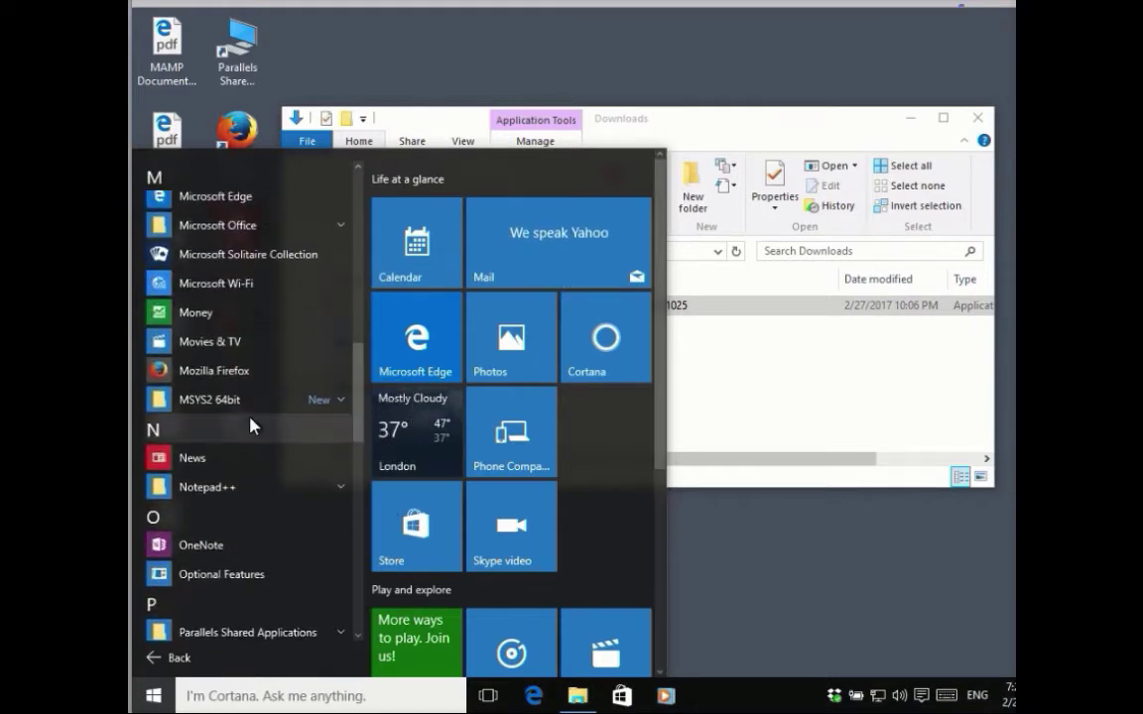
{"action": "left_click", "coordinate": [340, 400]}
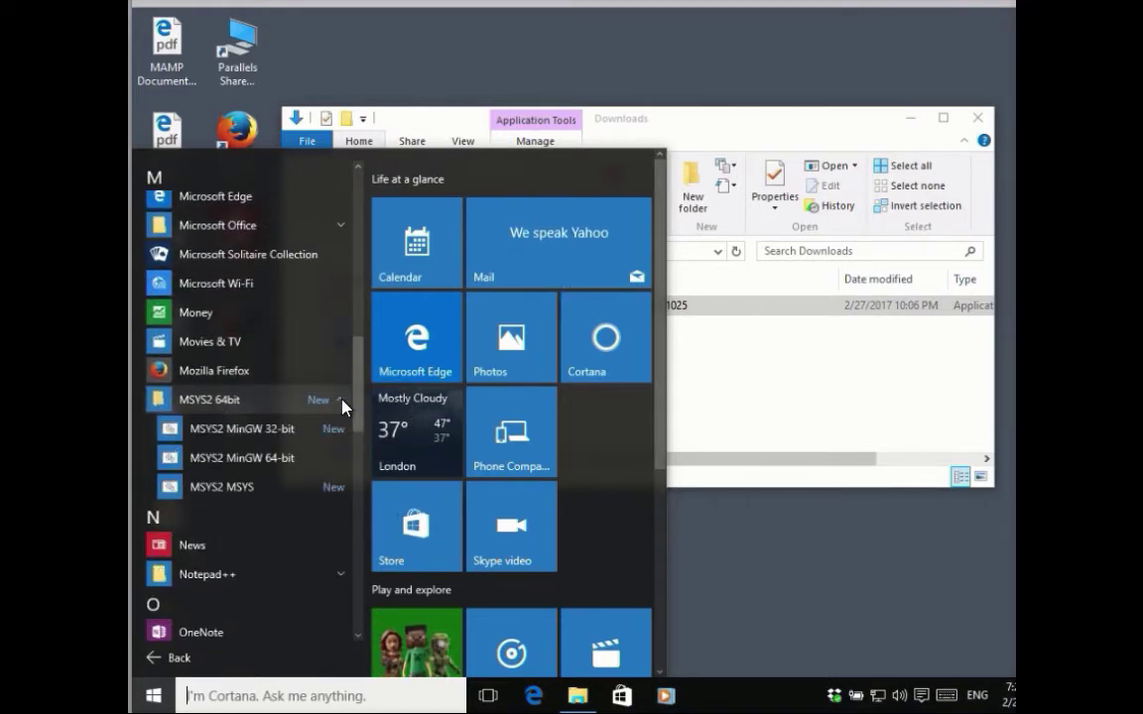
{"action": "left_click", "coordinate": [229, 459]}
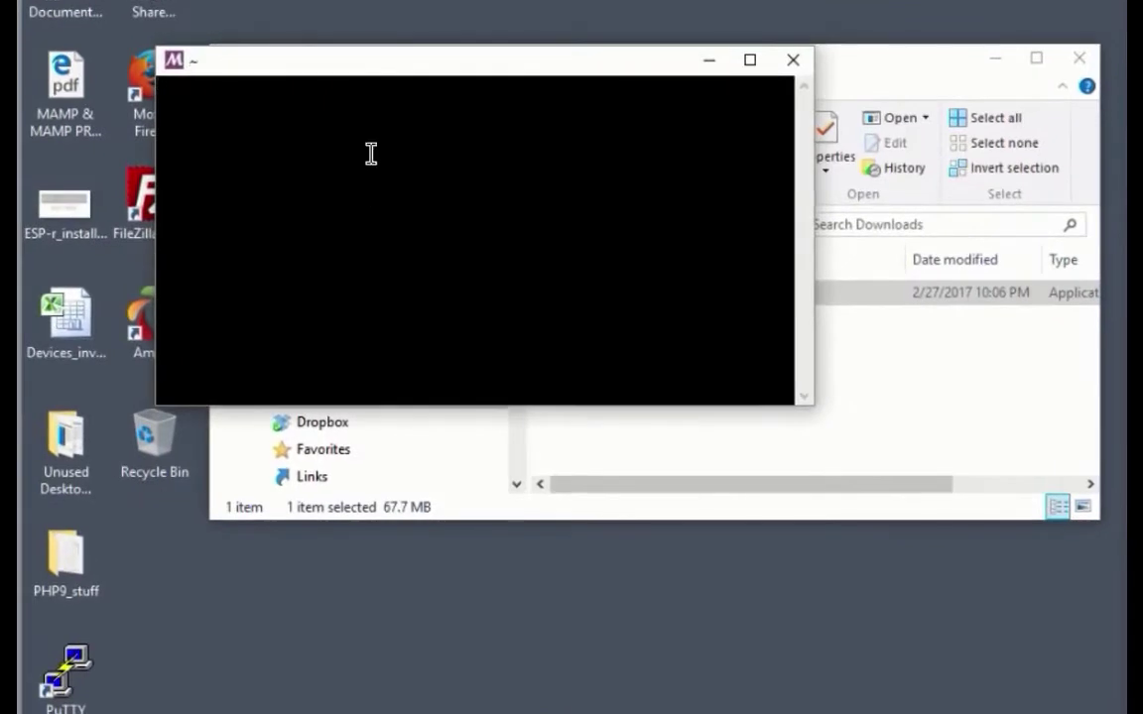
Move the new shell window down the desktop and enlarge its width and height
{"action": "left_click_drag", "start_coordinate": [361, 67], "coordinate": [428, 338]}
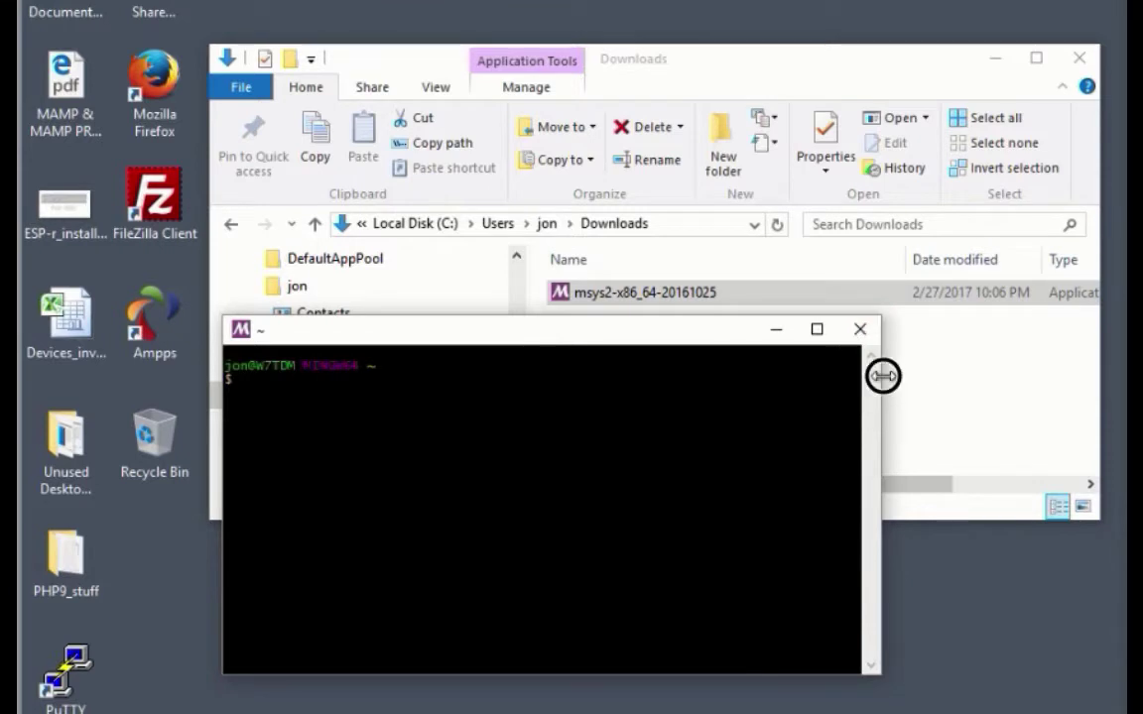
{"action": "left_click_drag", "start_coordinate": [883, 375], "coordinate": [961, 375]}
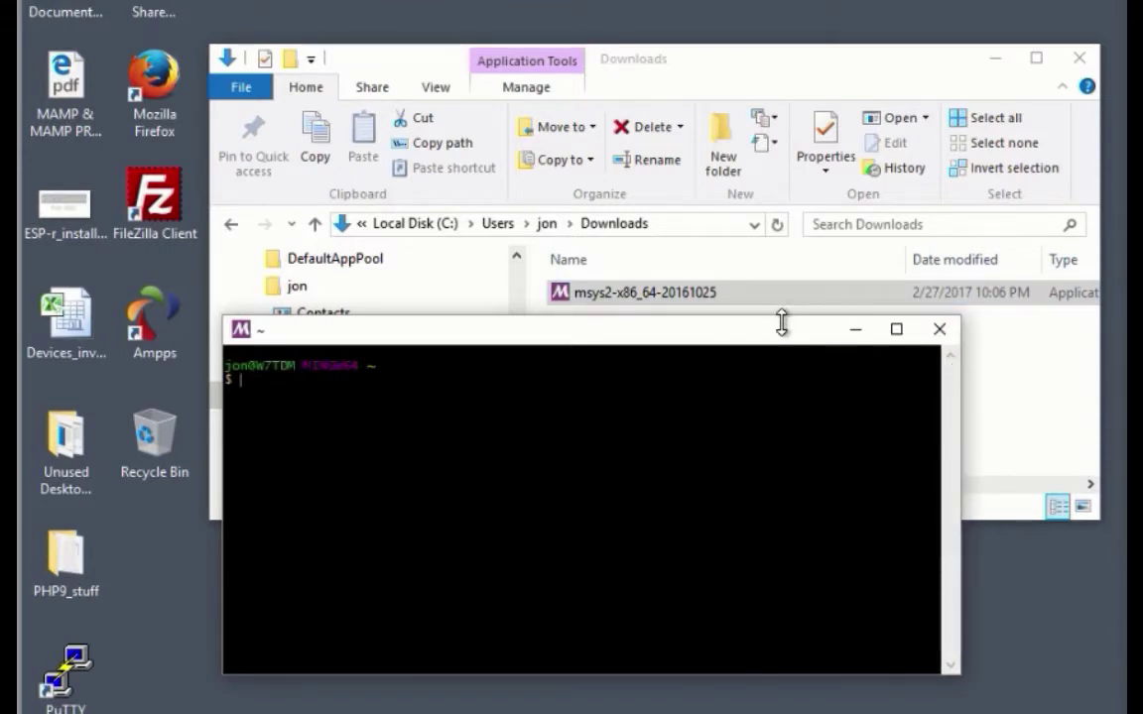
{"action": "left_click_drag", "start_coordinate": [782, 322], "coordinate": [773, 227]}
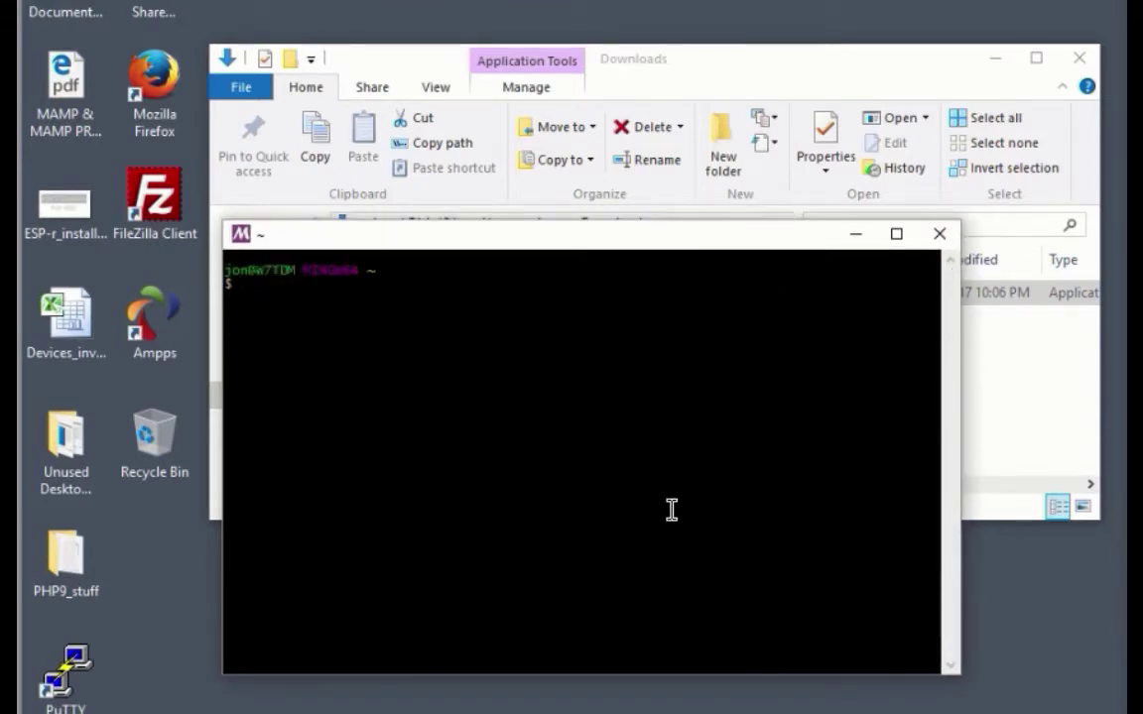
Run pacman -S for the helper packages nano, make, gettext, base-devel, subversion, git and net-utils in the MinGW 64-bit shell
{"action": "left_click", "coordinate": [520, 612]}
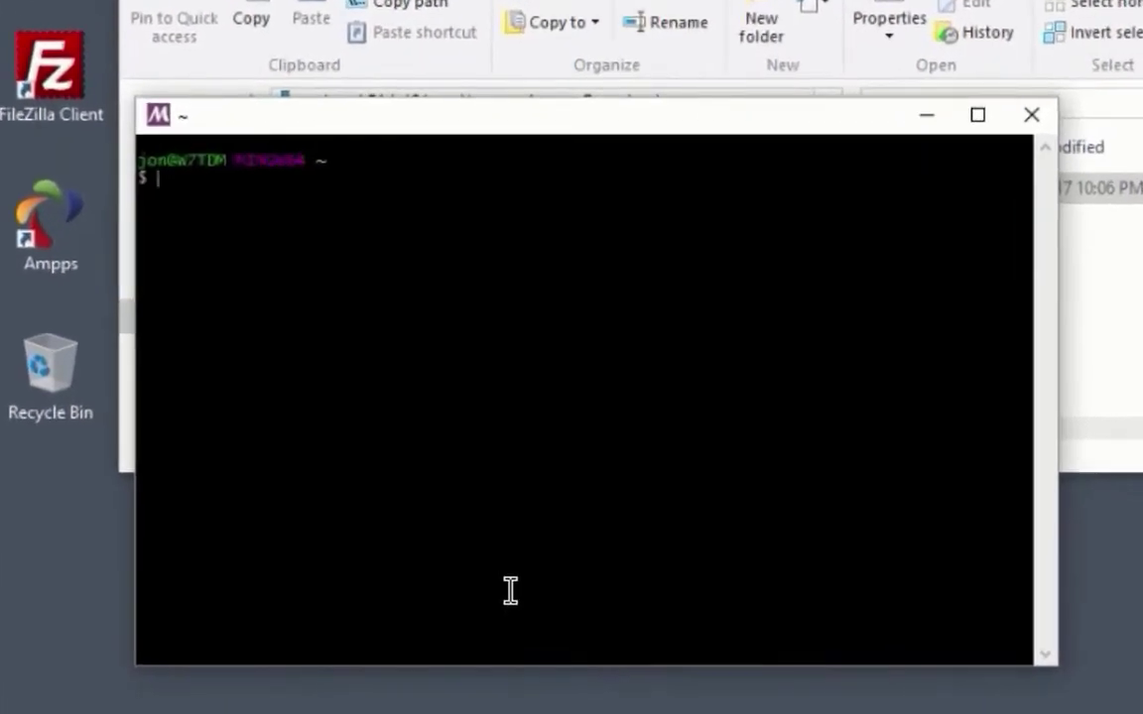
{"action": "type", "text": "pacman -S nano"}
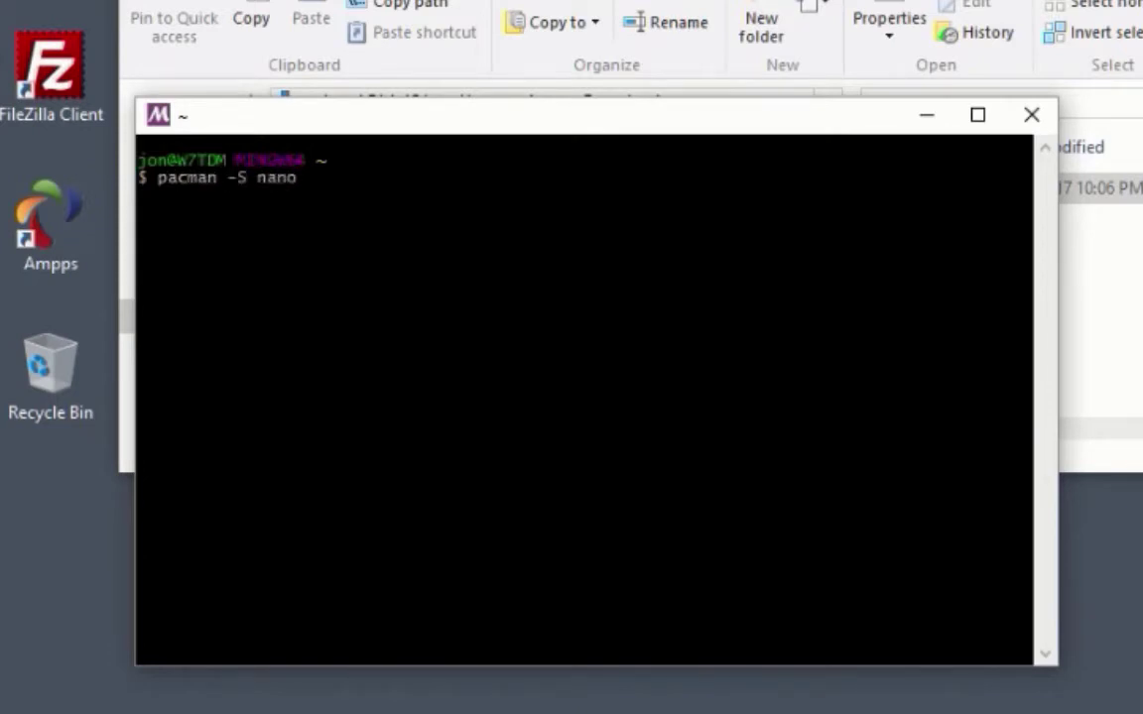
{"action": "type", "text": " make gettex"}
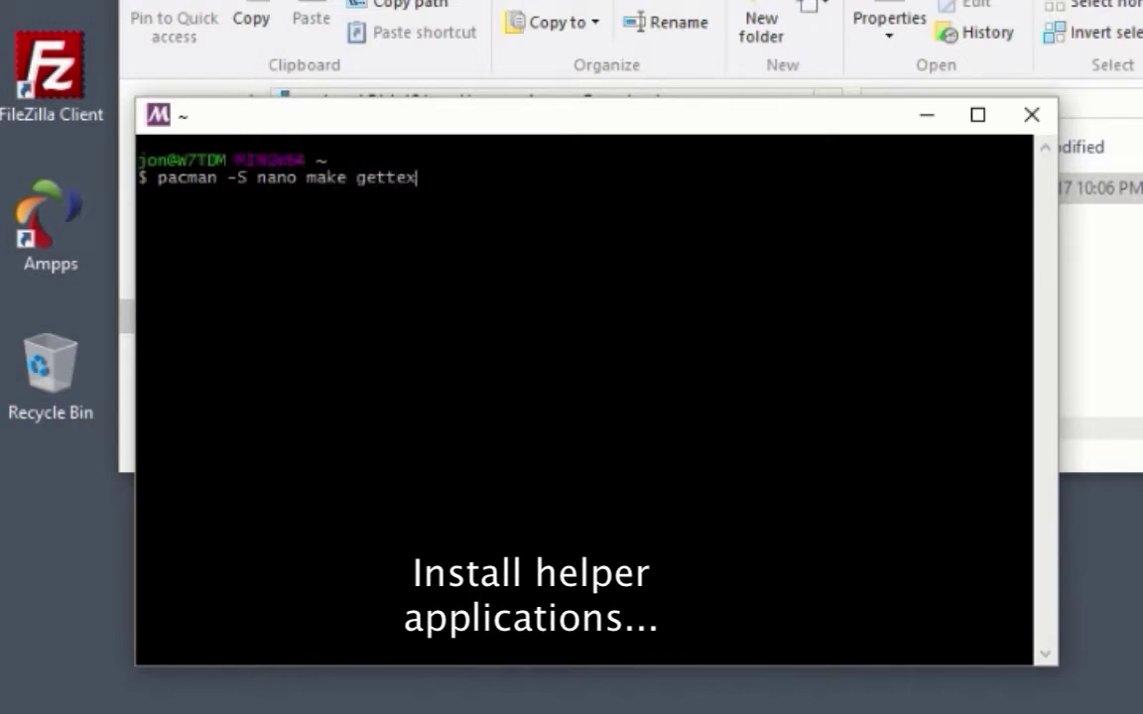
{"action": "type", "text": "t base"}
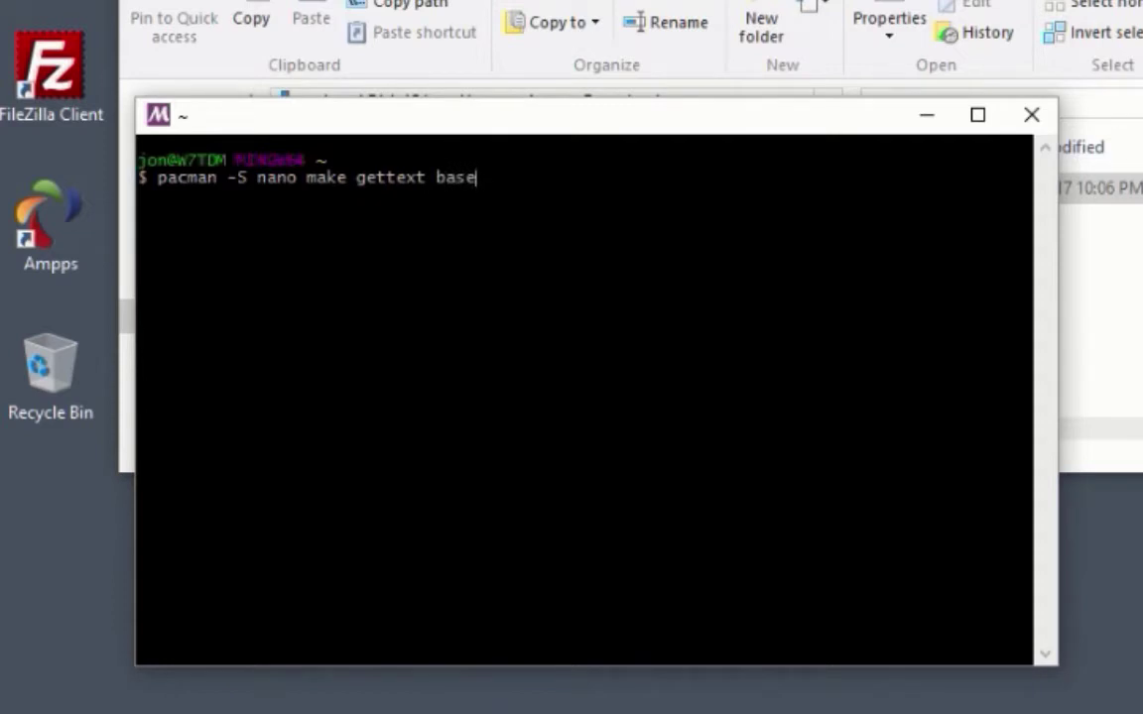
{"action": "type", "text": "-devel sub"}
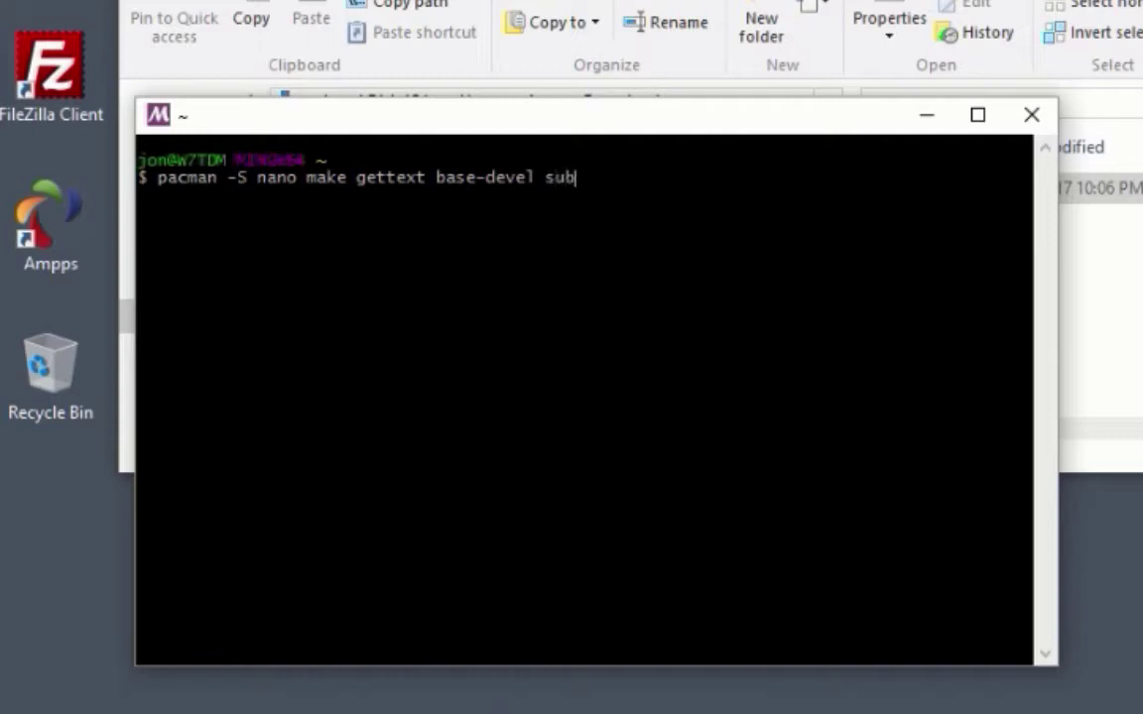
{"action": "type", "text": "version git "}
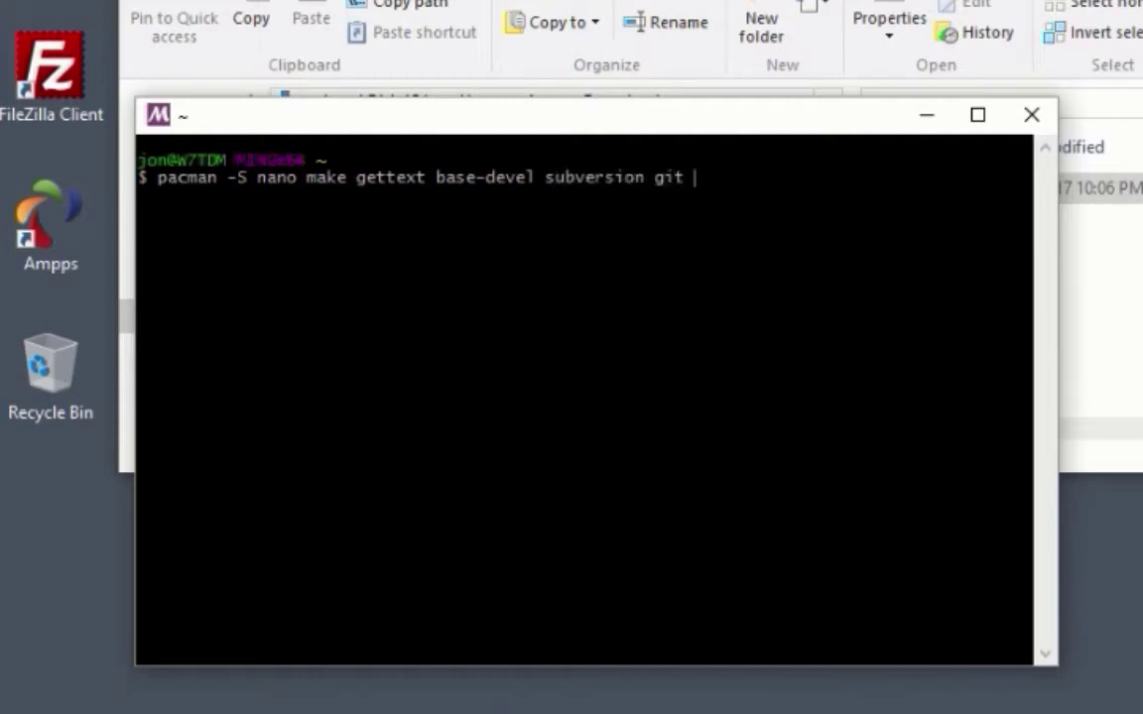
{"action": "type", "text": "net-utils"}
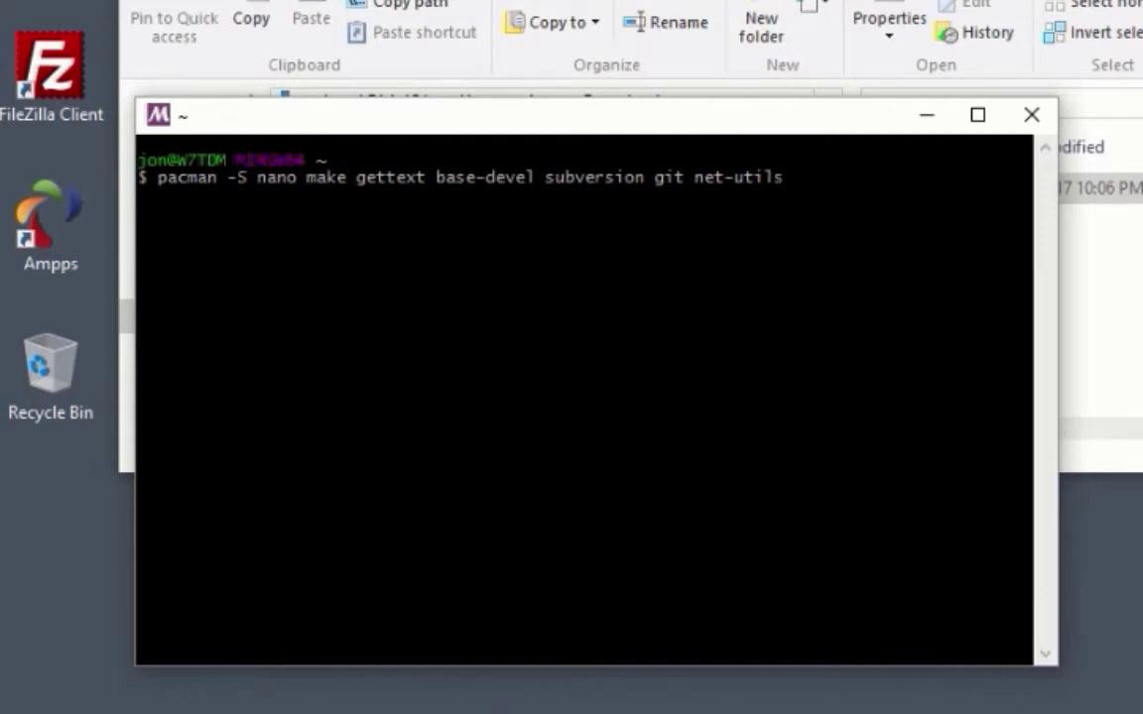
{"action": "key", "text": "Return"}
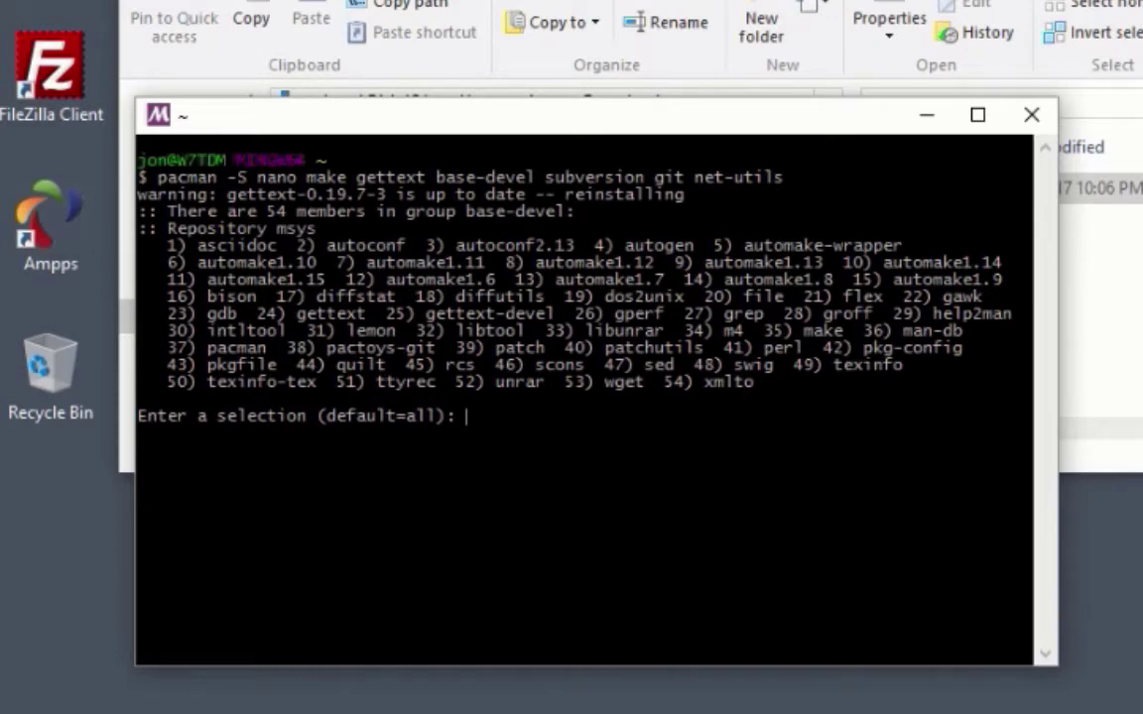
Accept the default selection of all members for the base-devel and net-utils groups and confirm the installation with y
{"action": "key", "text": "Return"}
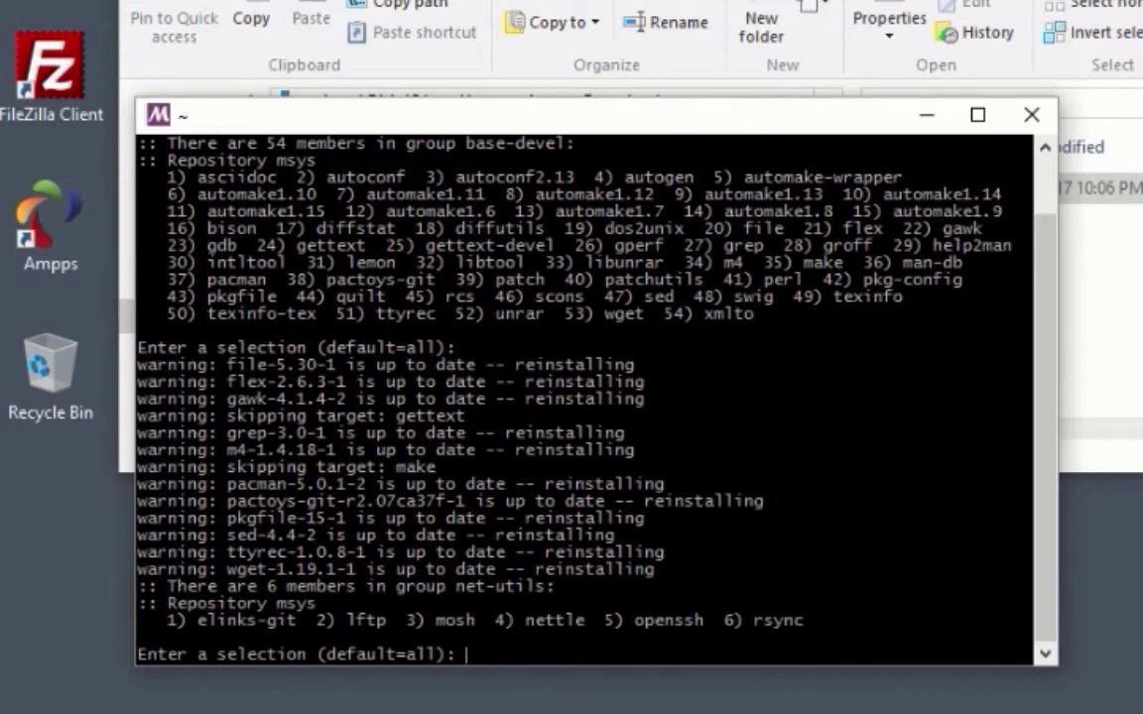
{"action": "key", "text": "Return"}
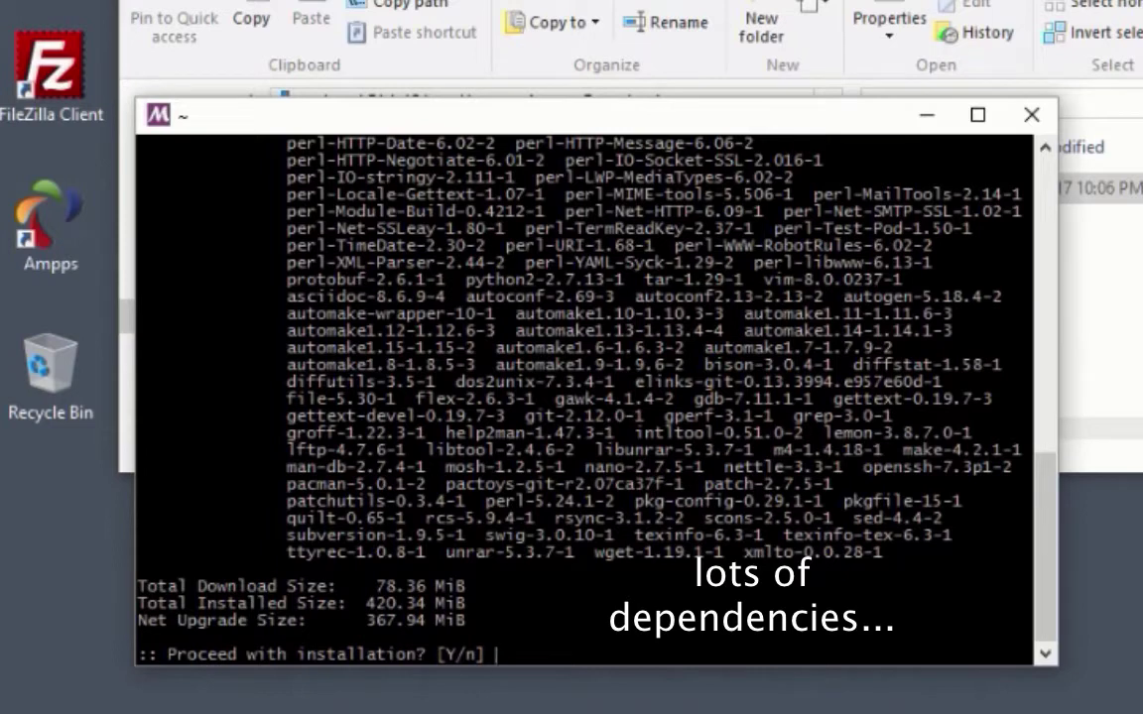
{"action": "type", "text": "y"}
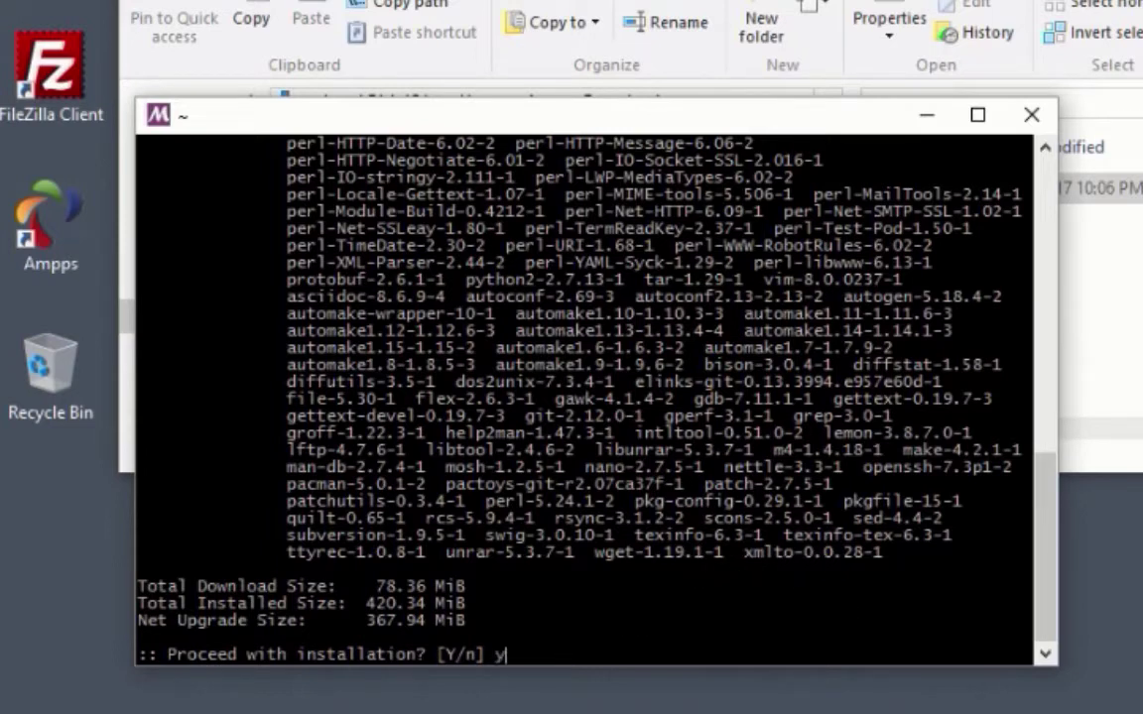
{"action": "key", "text": "Return"}
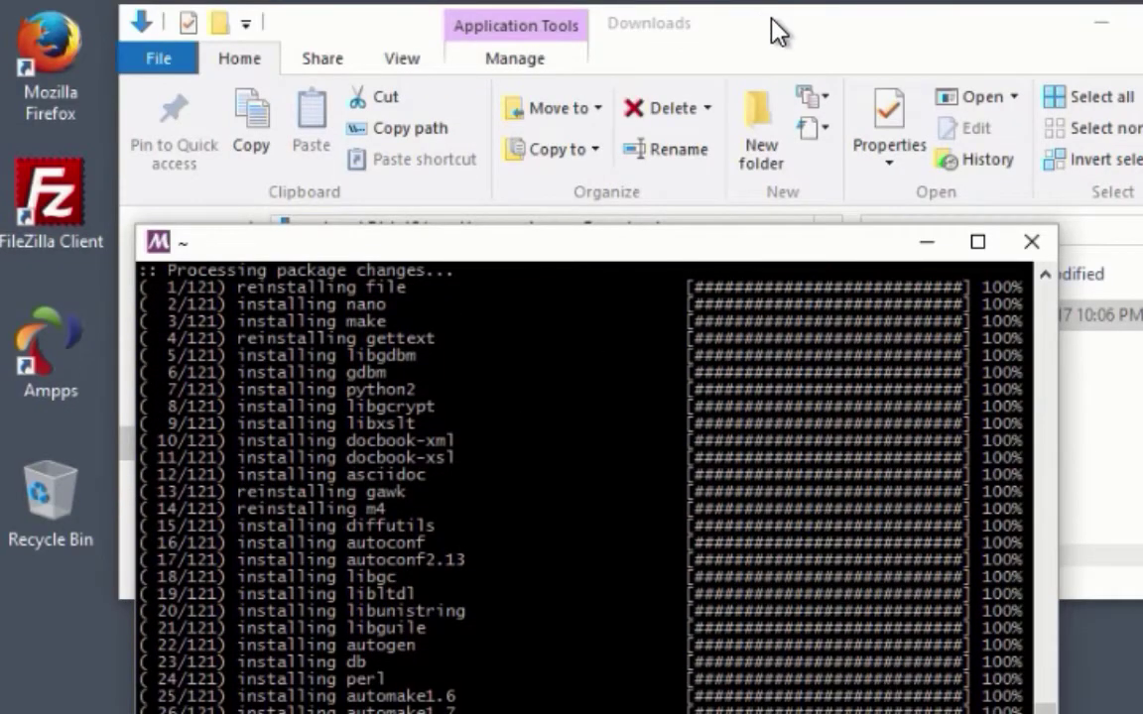
Switch to File Explorer, expand C:\msys64 and its home folder, and open the user's folder inside it
{"action": "left_click", "coordinate": [771, 25]}
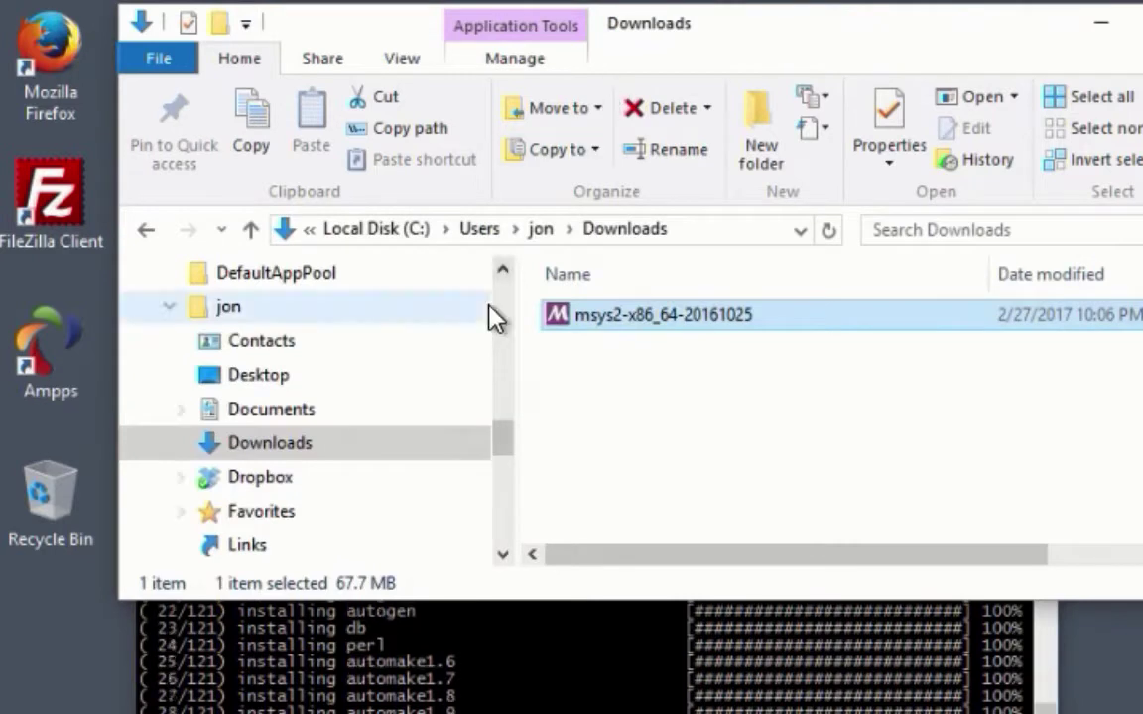
{"action": "left_click_drag", "start_coordinate": [505, 447], "coordinate": [505, 409]}
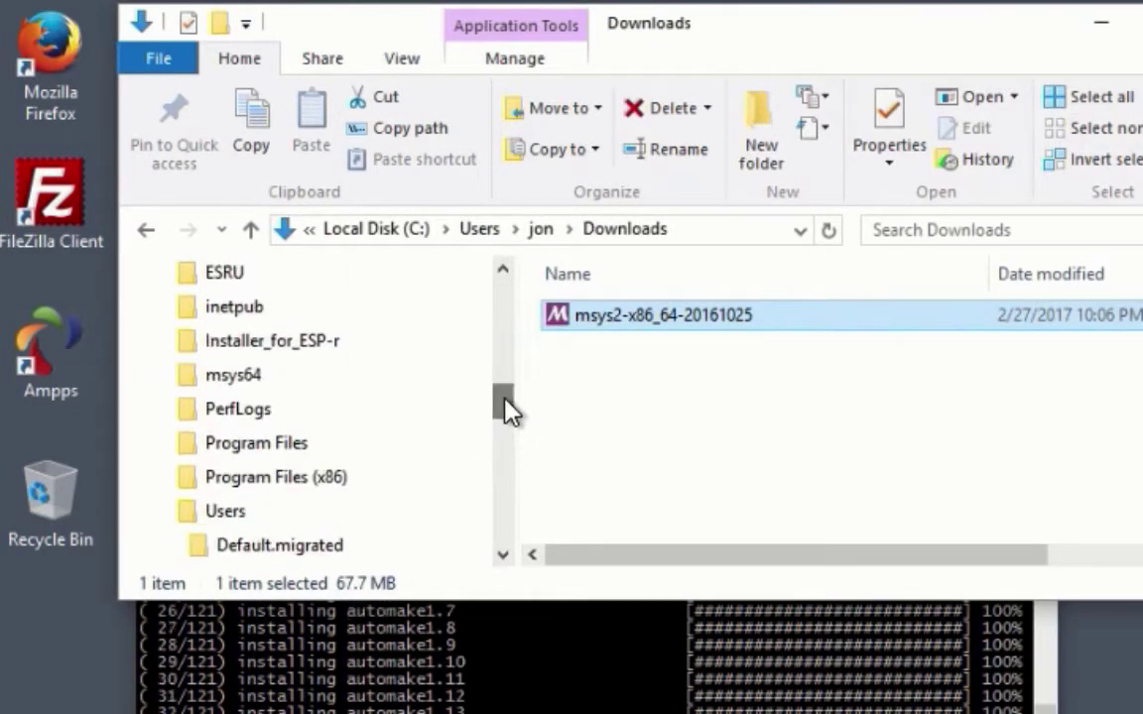
{"action": "left_click", "coordinate": [158, 376]}
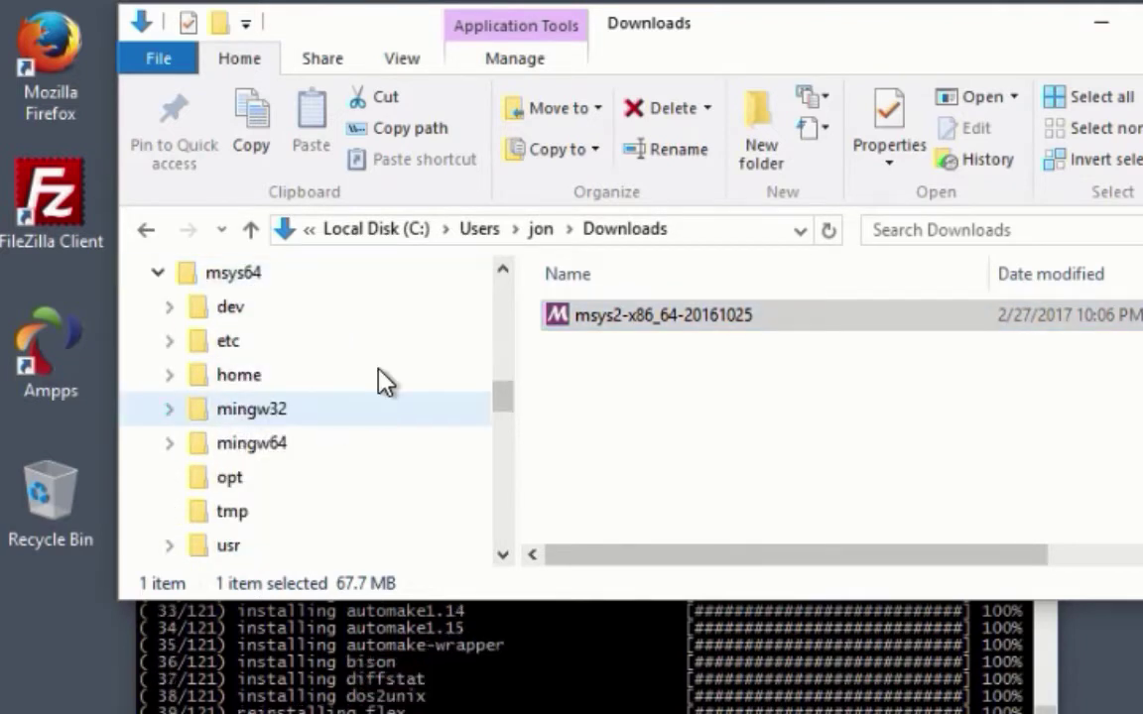
{"action": "left_click_drag", "start_coordinate": [384, 14], "coordinate": [383, 0]}
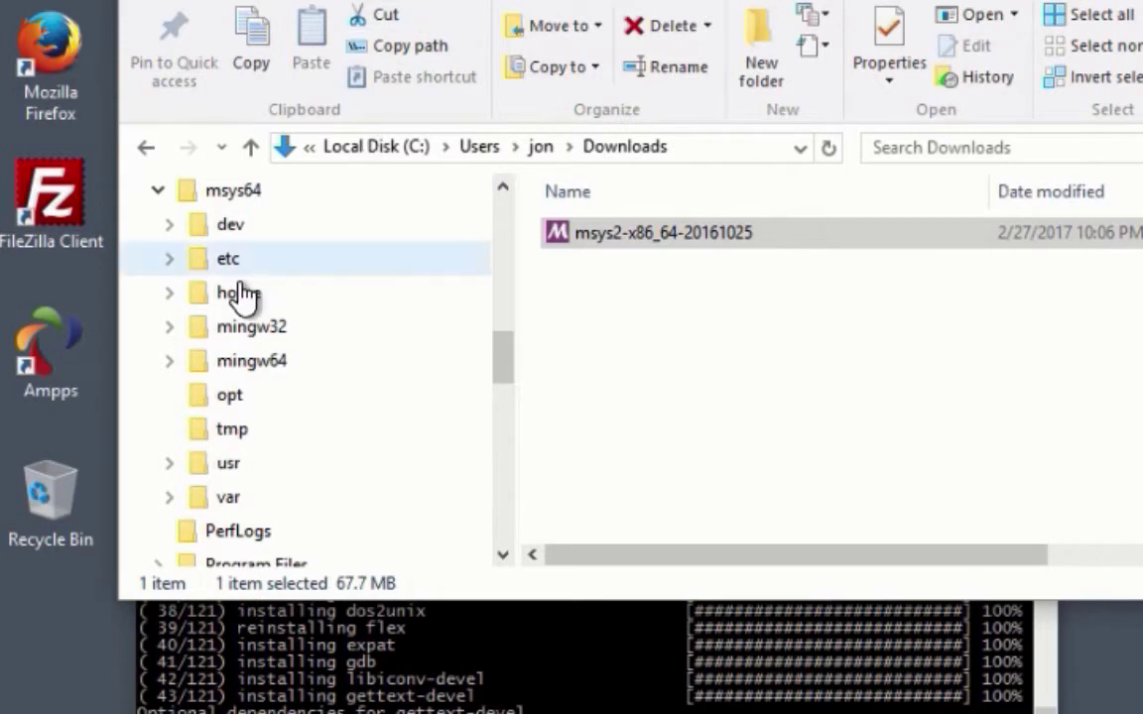
{"action": "left_click", "coordinate": [169, 294]}
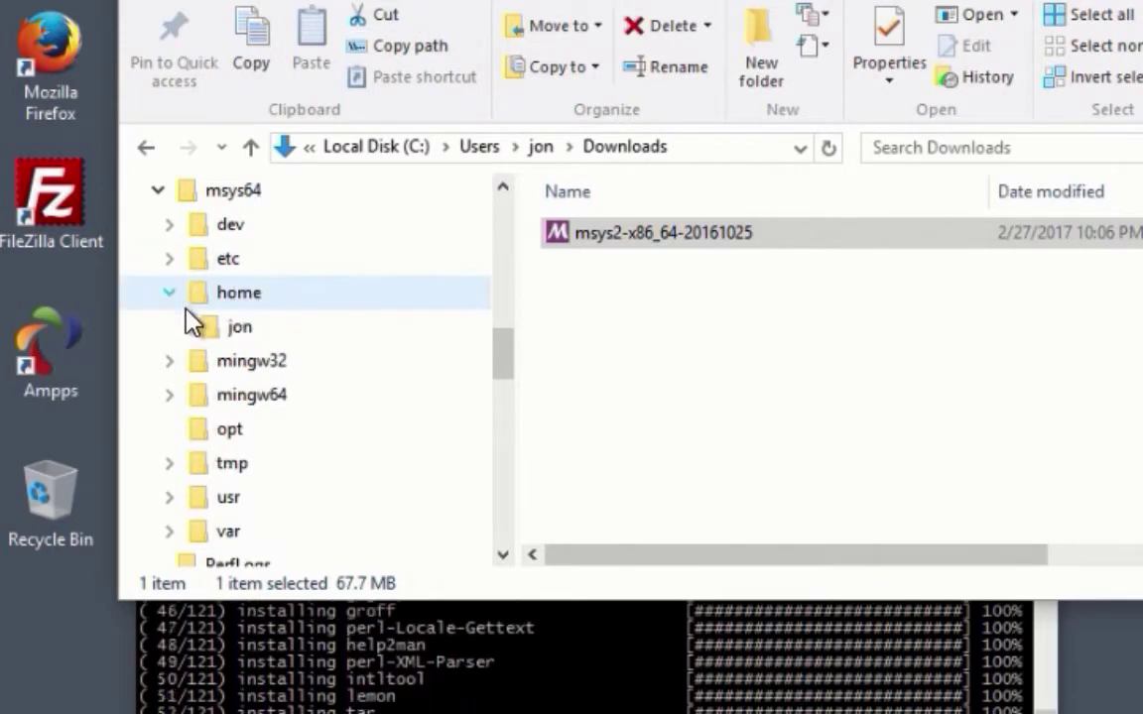
{"action": "left_click", "coordinate": [214, 331]}
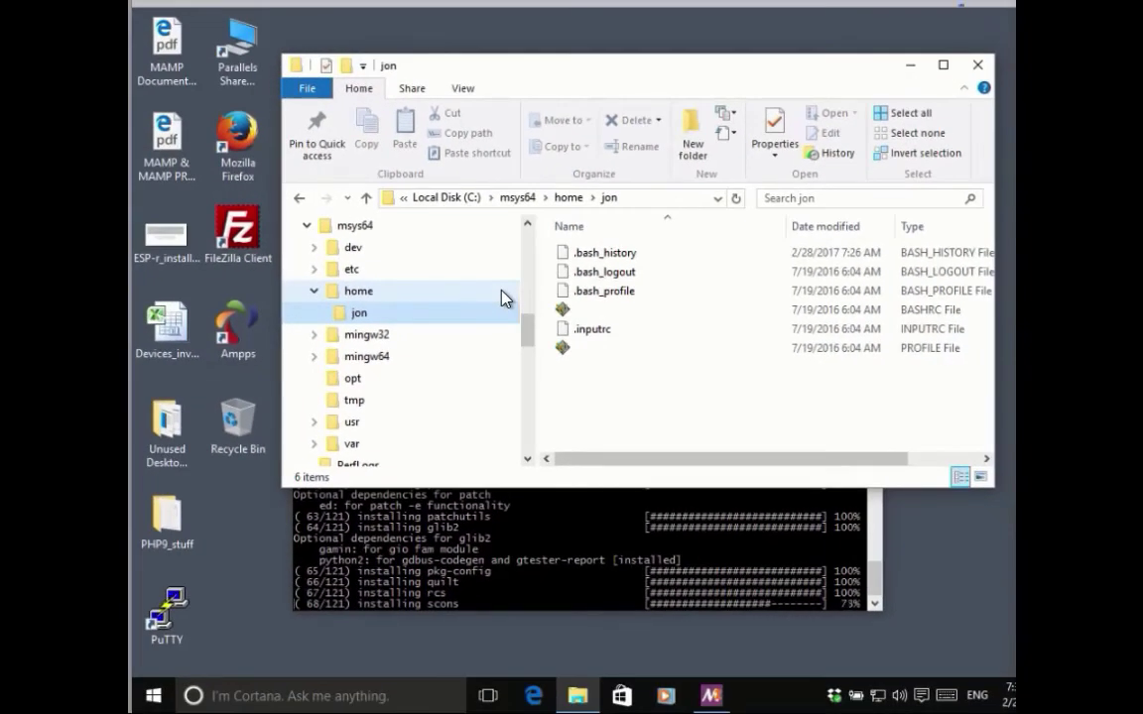
{"action": "left_click", "coordinate": [467, 312]}
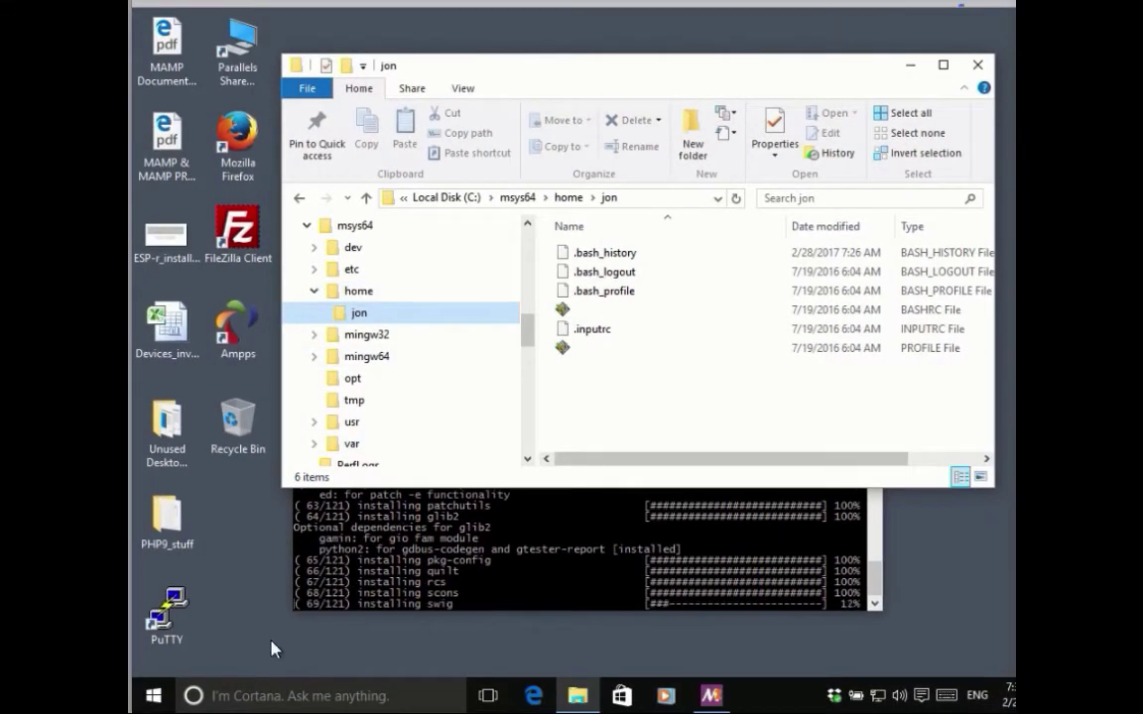
View the bin folder in msys64\mingw64, and open msys64\usr\bin to look through the installed MSYS2 applications
{"action": "left_click", "coordinate": [313, 356]}
{"action": "left_click", "coordinate": [315, 400]}
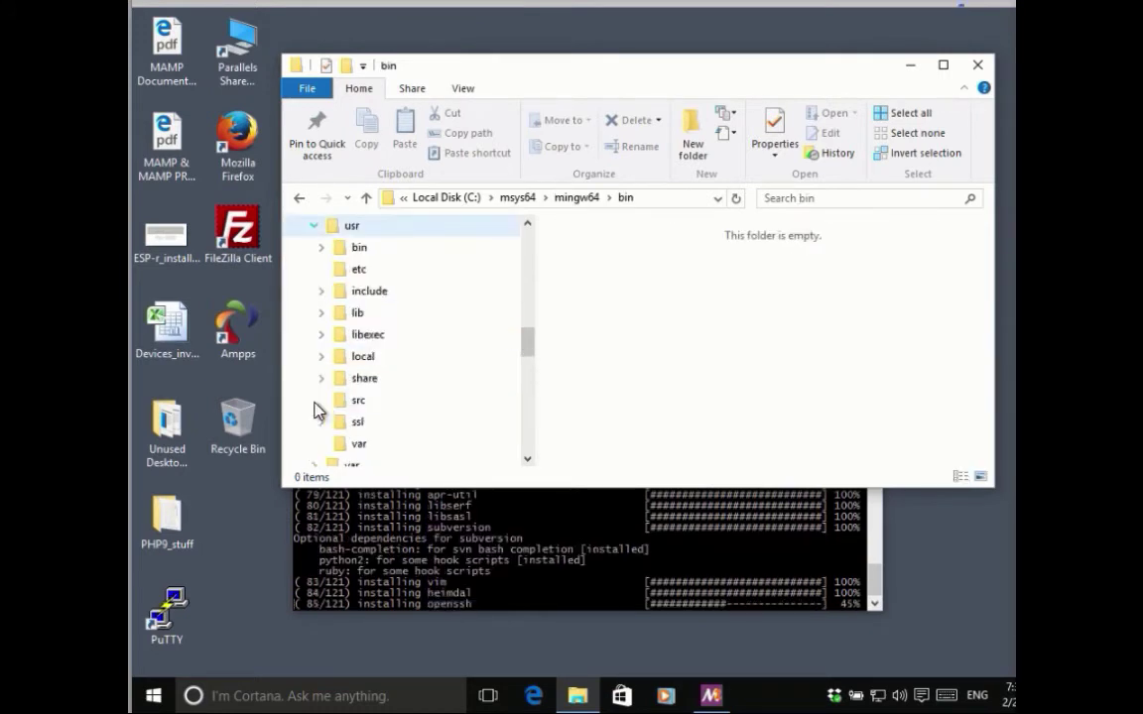
{"action": "left_click", "coordinate": [321, 248]}
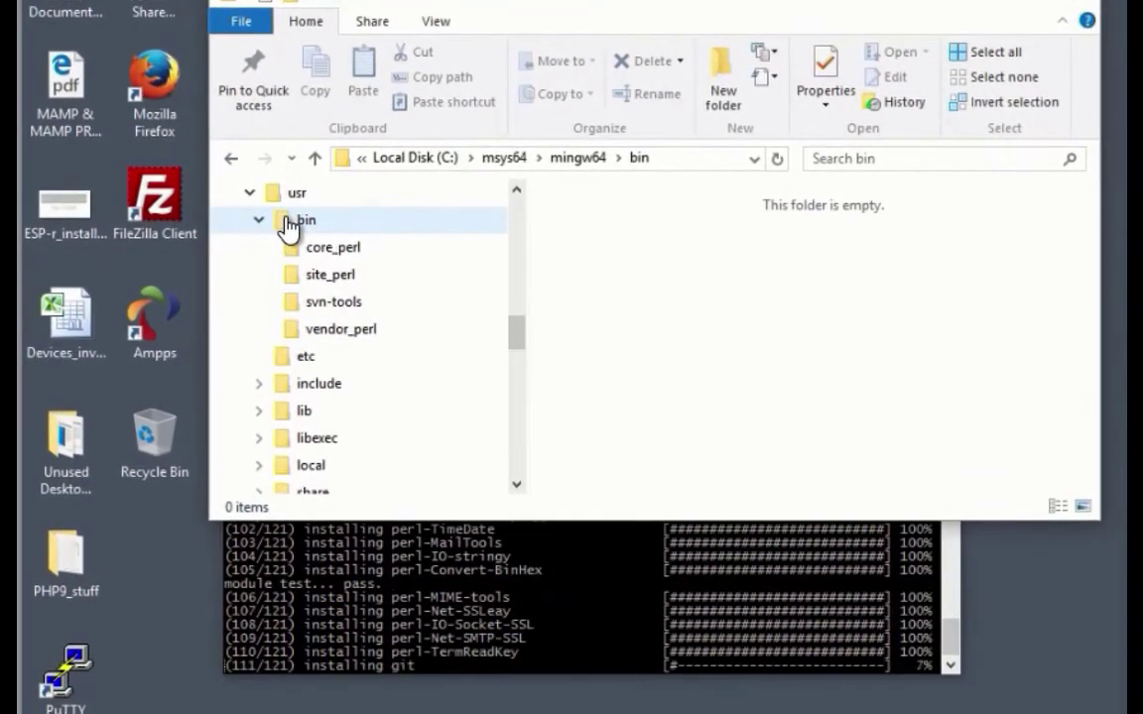
{"action": "left_click", "coordinate": [288, 222]}
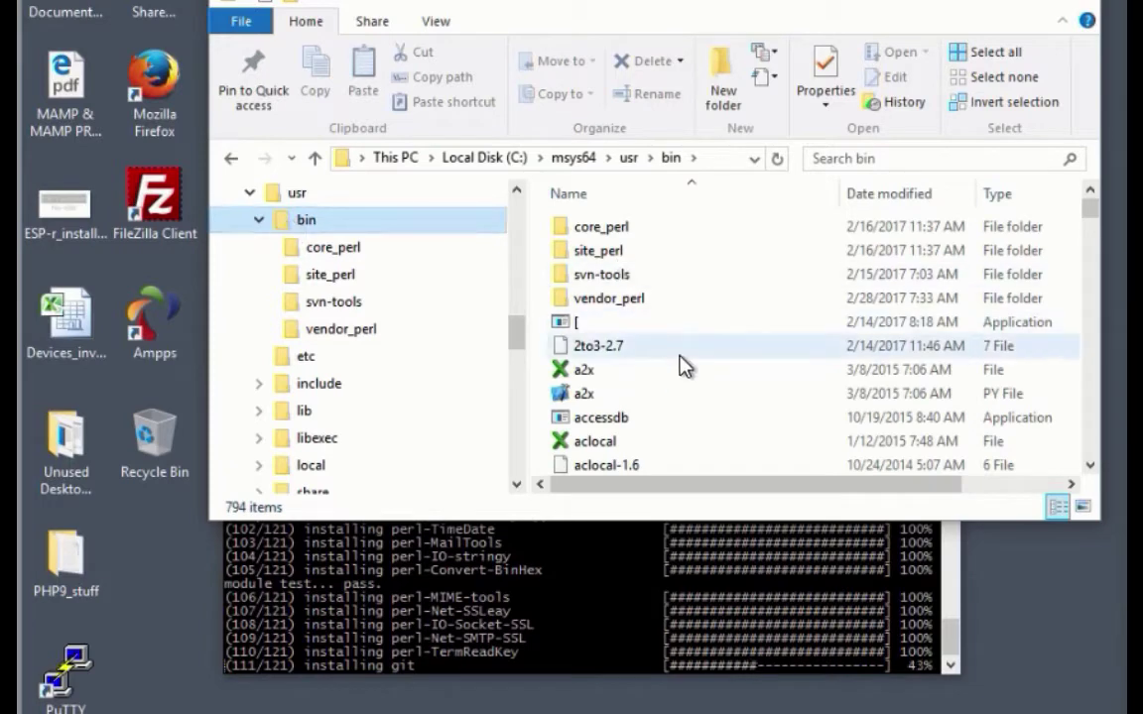
{"action": "scroll", "coordinate": [684, 365], "scroll_direction": "down", "scroll_amount": 2}
{"action": "scroll", "coordinate": [684, 366], "scroll_direction": "down", "scroll_amount": 10}
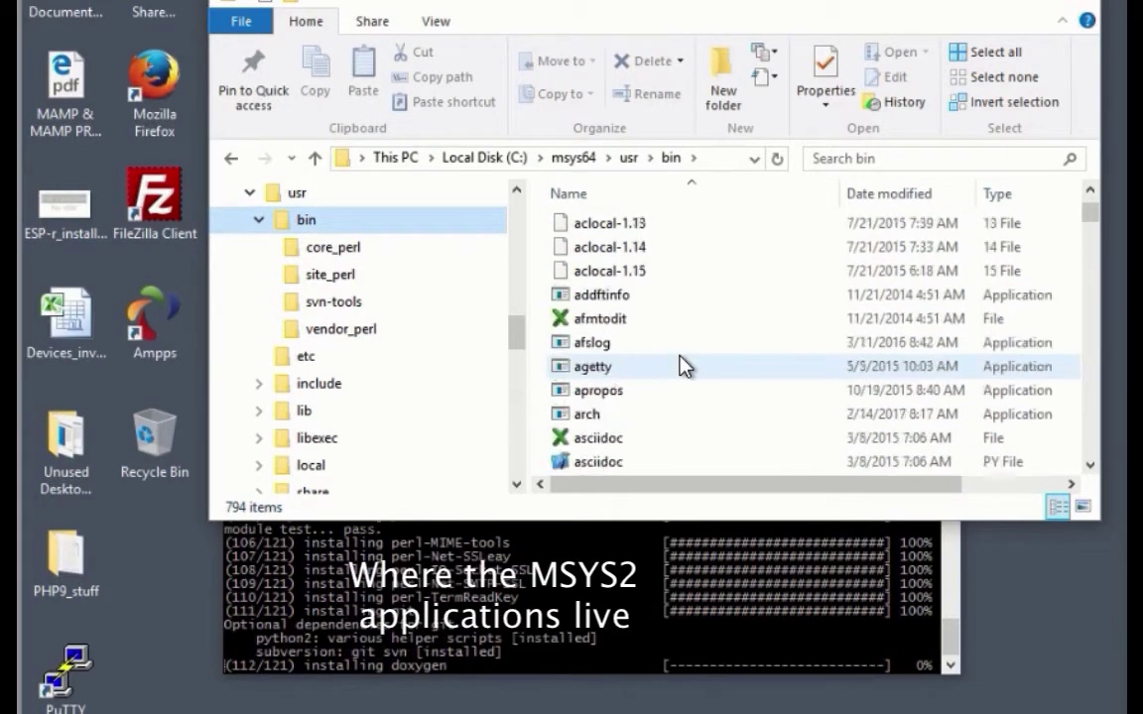
{"action": "scroll", "coordinate": [683, 366], "scroll_direction": "down", "scroll_amount": 6}
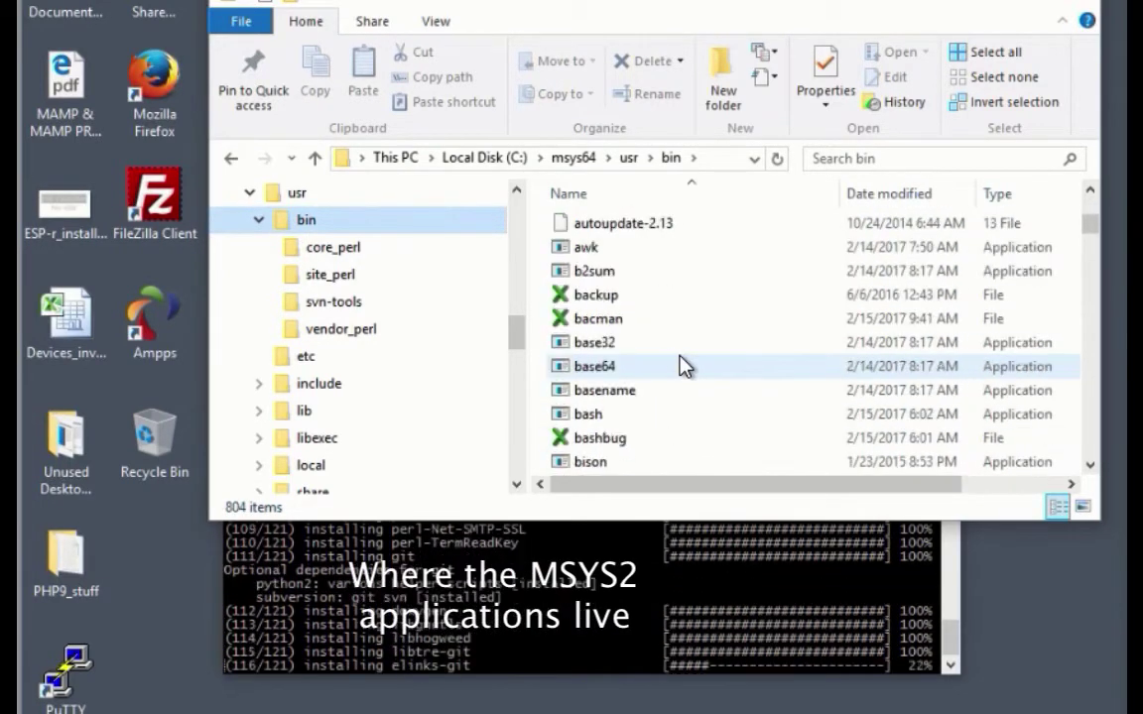
{"action": "scroll", "coordinate": [684, 366], "scroll_direction": "down", "scroll_amount": 5}
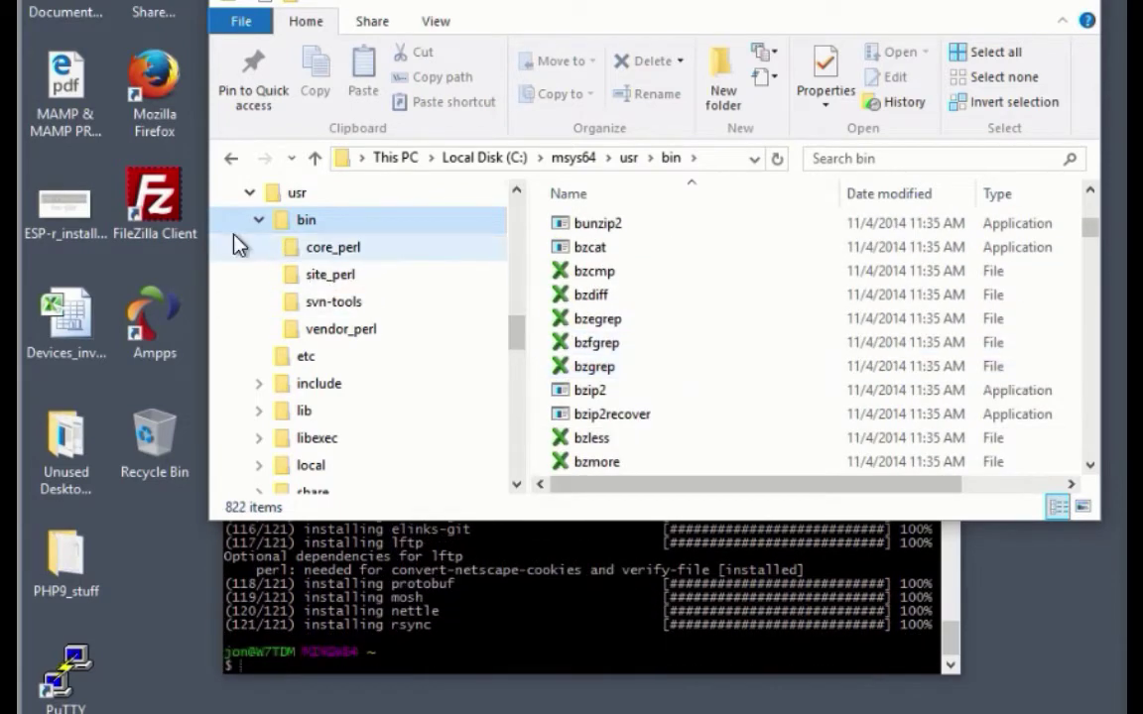
Collapse the bin and usr folders in the folder tree and review the other msys64 subfolders up to home
{"action": "left_click", "coordinate": [258, 220]}
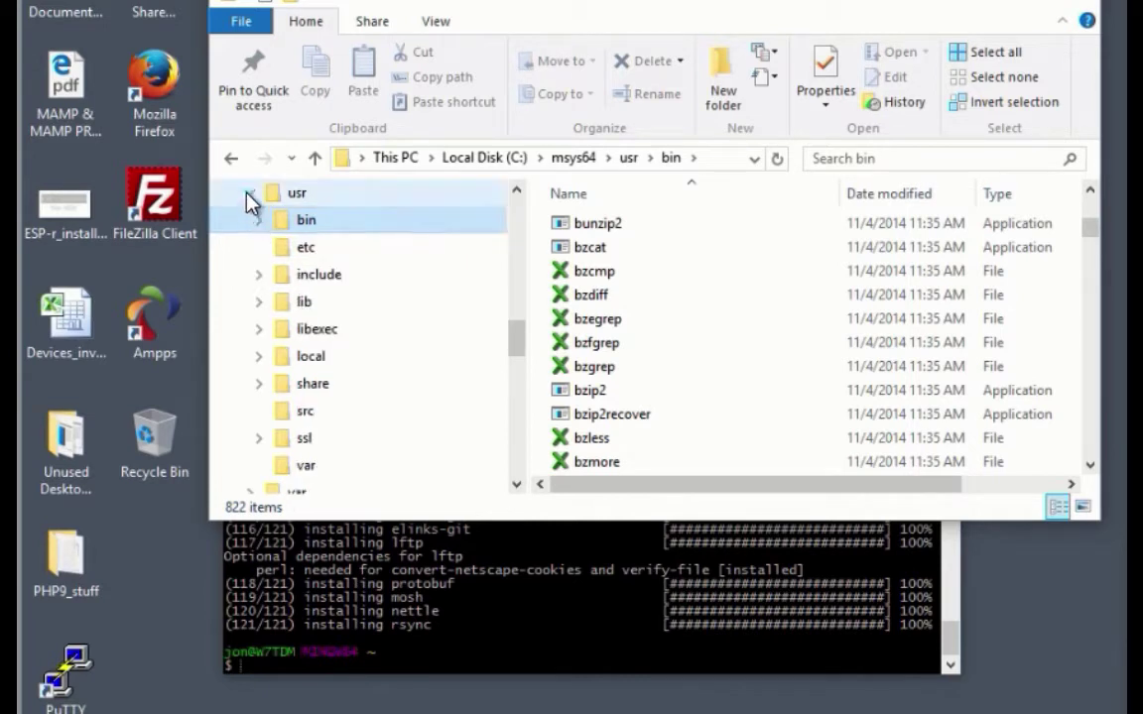
{"action": "left_click", "coordinate": [249, 192]}
{"action": "scroll", "coordinate": [447, 237], "scroll_direction": "up", "scroll_amount": 2}
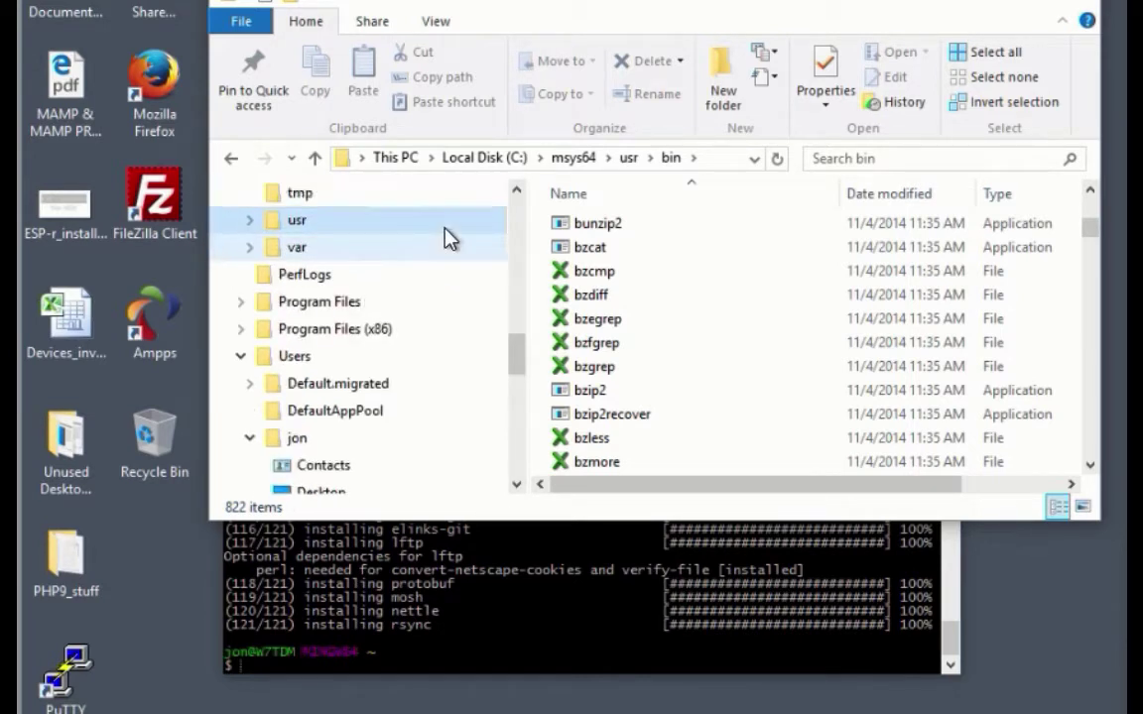
{"action": "scroll", "coordinate": [443, 276], "scroll_direction": "up", "scroll_amount": 3}
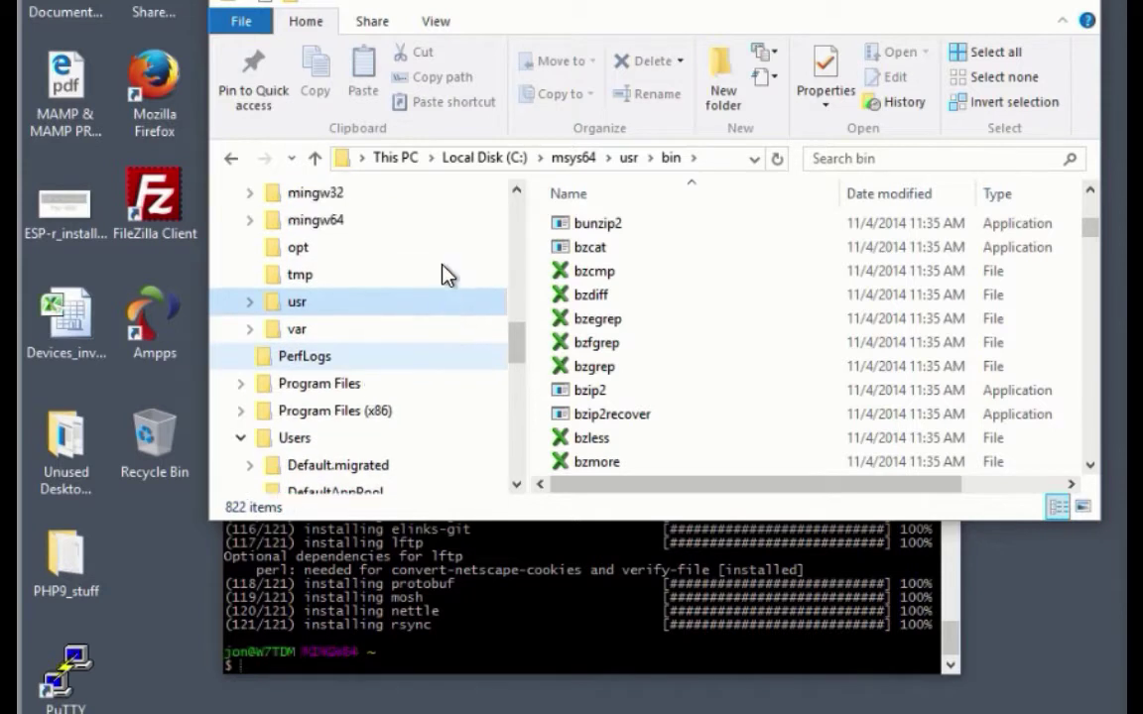
{"action": "scroll", "coordinate": [443, 288], "scroll_direction": "up", "scroll_amount": 1}
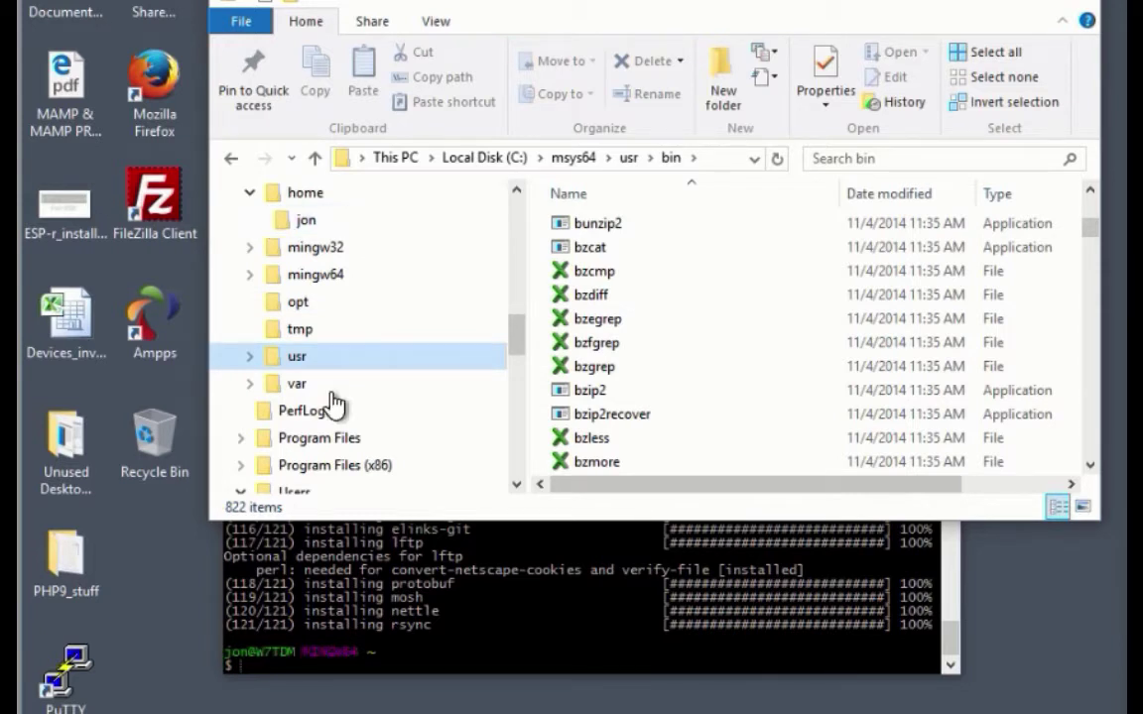
Return to the MSYS2 shell and install libxml2-devel and libxslt-devel with pacman -S, confirming with y
{"action": "left_click", "coordinate": [459, 609]}
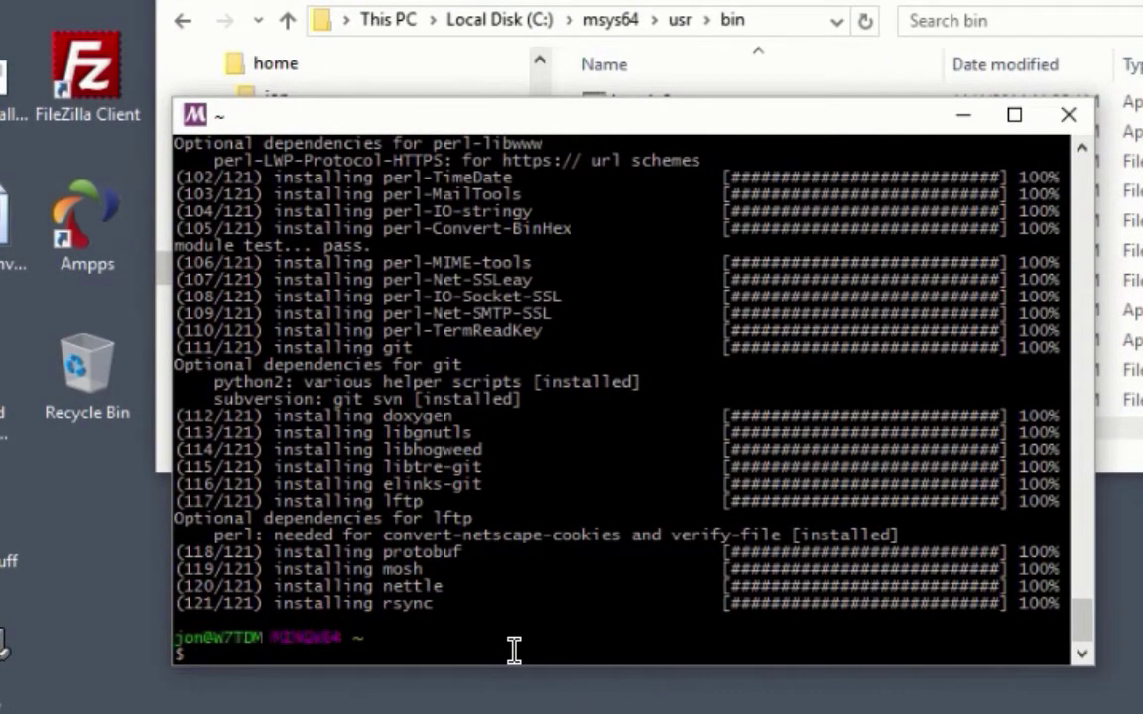
{"action": "type", "text": "pacman -"}
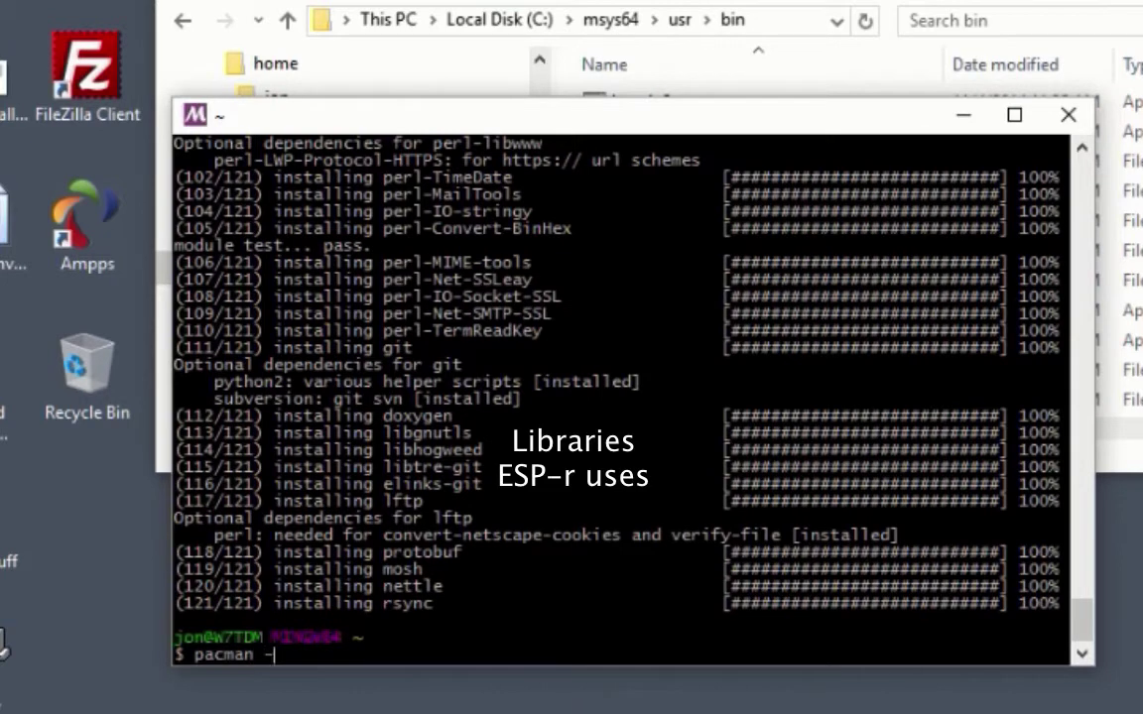
{"action": "type", "text": "S libxml"}
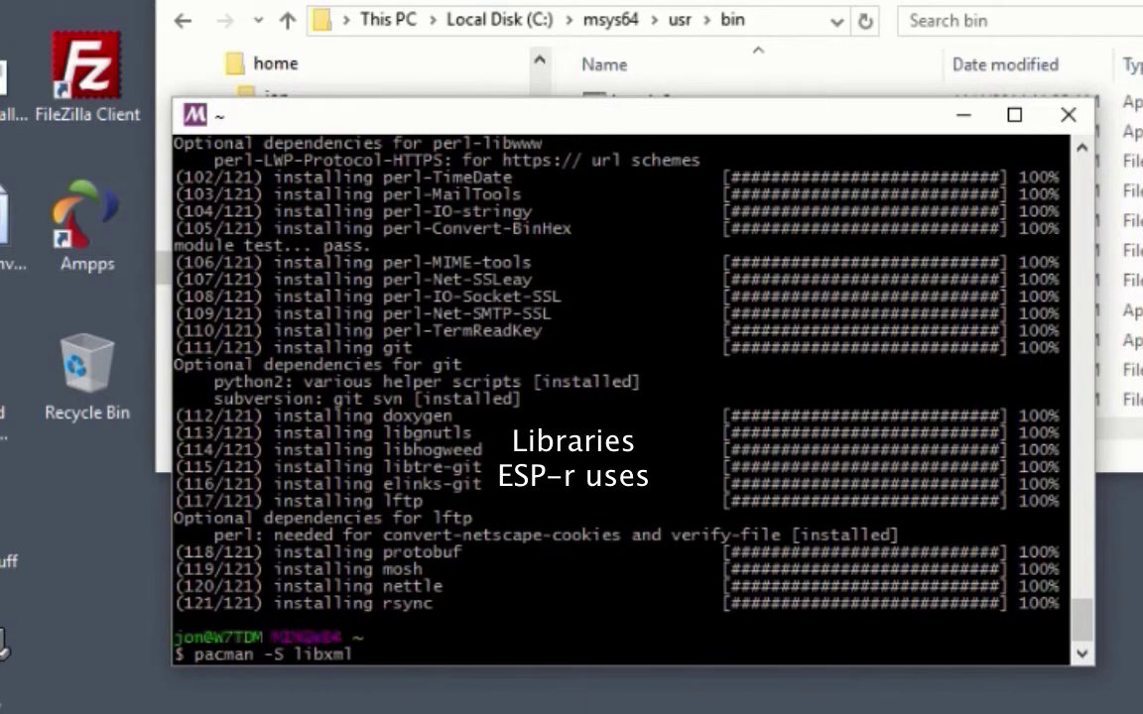
{"action": "type", "text": "2"}
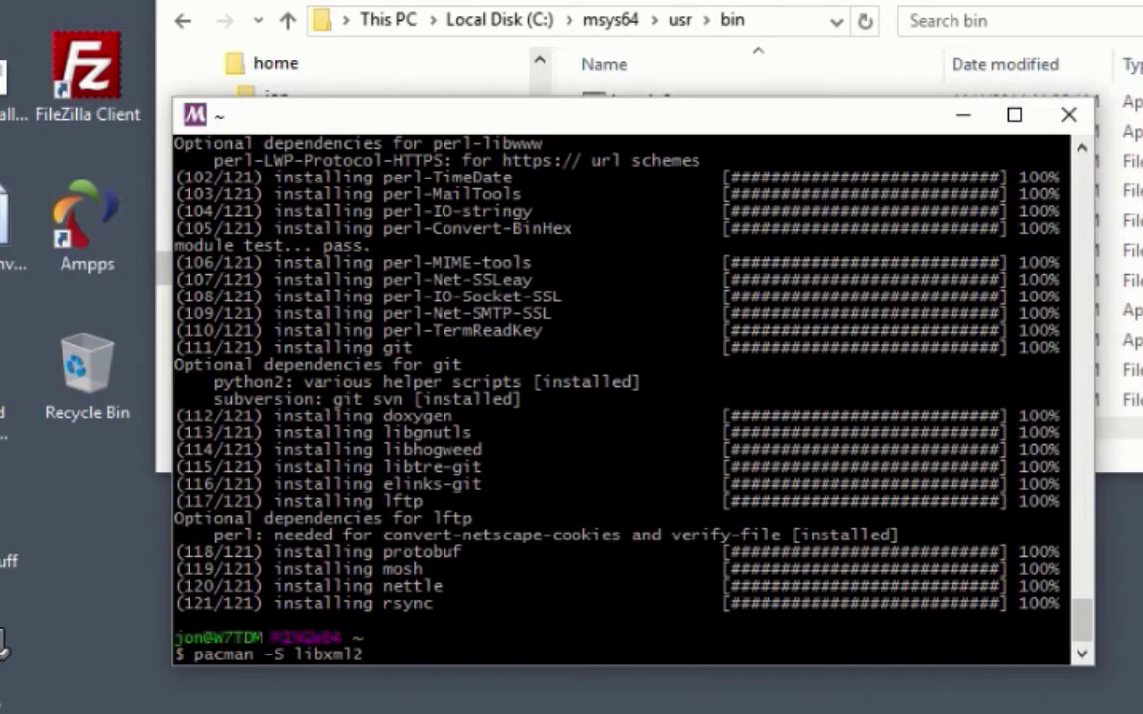
{"action": "type", "text": "-devel libxsl"}
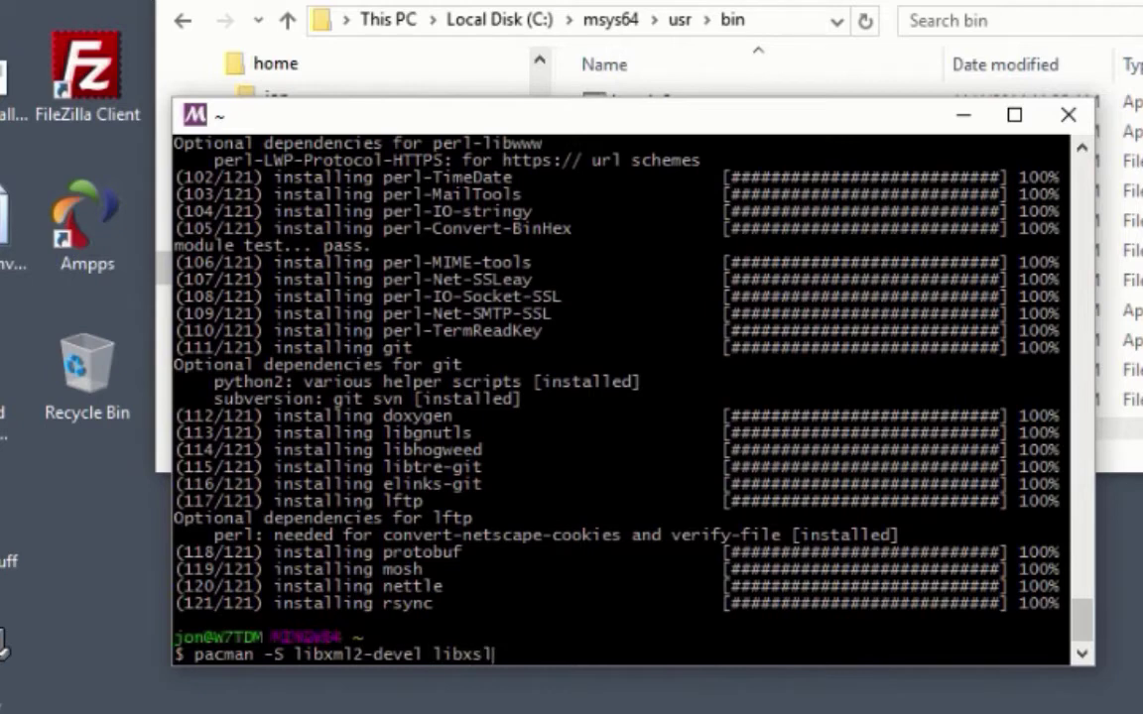
{"action": "type", "text": "t-devel"}
{"action": "key", "text": "Return"}
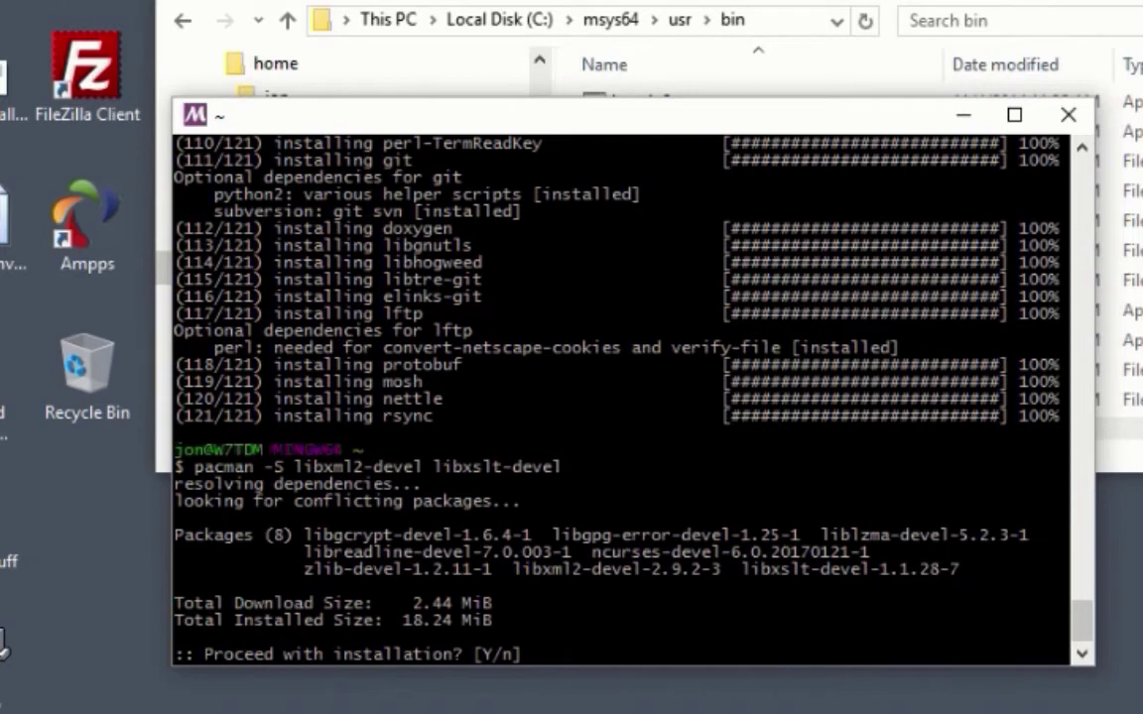
{"action": "key", "text": "Return"}
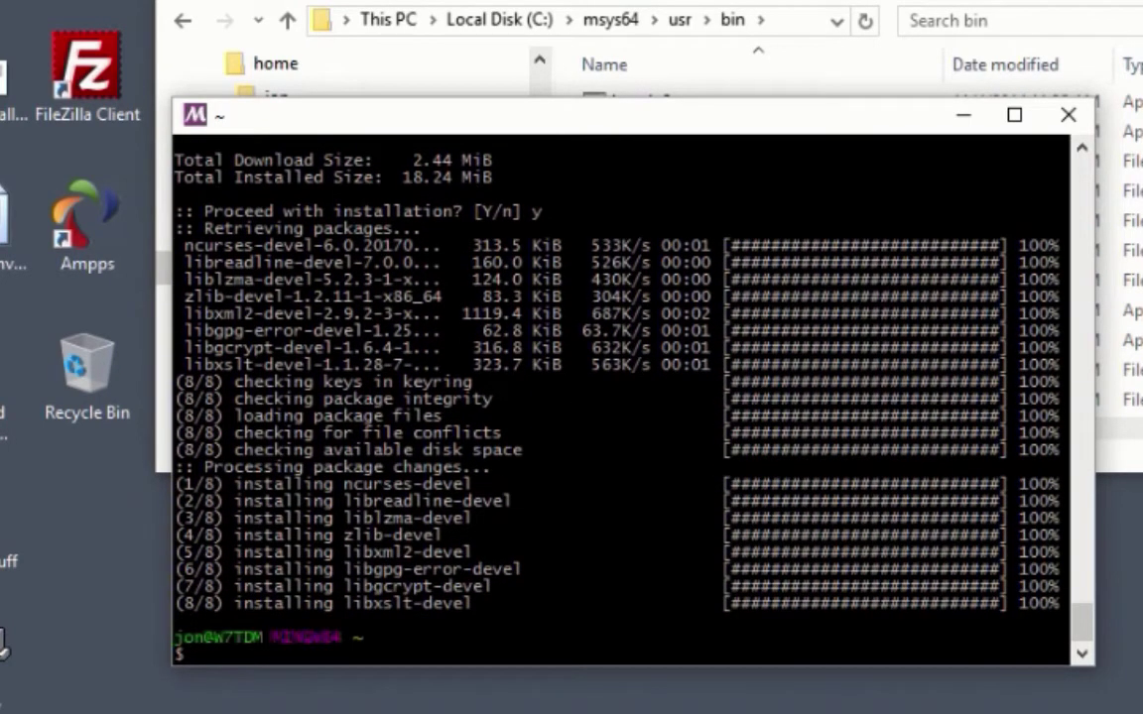
Run pacman -S gcc-fortran to start installing the Fortran compiler
{"action": "type", "text": "pacman -S gcc-"}
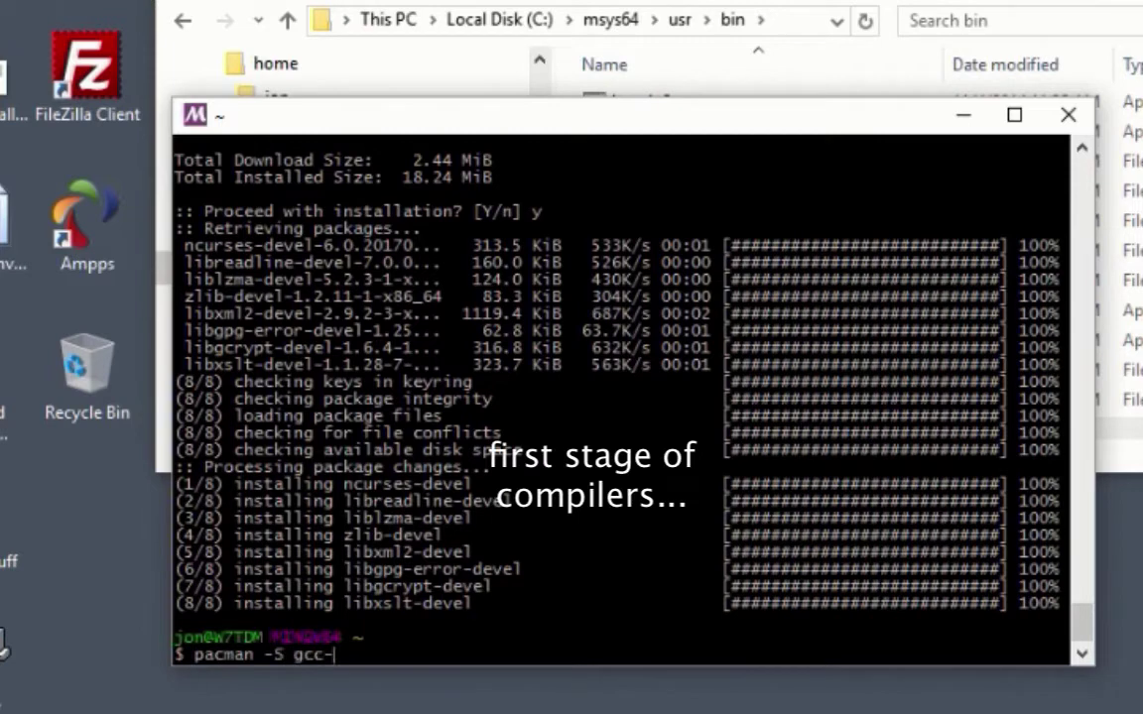
{"action": "type", "text": "fortran"}
{"action": "key", "text": "BackSpace"}
{"action": "key", "text": "BackSpace"}
{"action": "key", "text": "BackSpace"}
{"action": "key", "text": "BackSpace"}
{"action": "key", "text": "BackSpace"}
{"action": "key", "text": "BackSpace"}
{"action": "key", "text": "BackSpace"}
{"action": "key", "text": "BackSpace"}
{"action": "key", "text": "BackSpace"}
{"action": "key", "text": "BackSpace"}
{"action": "key", "text": "BackSpace"}
{"action": "key", "text": "BackSpace"}
{"action": "key", "text": "BackSpace"}
{"action": "key", "text": "BackSpace"}
{"action": "type", "text": "-S gcc-fortran"}
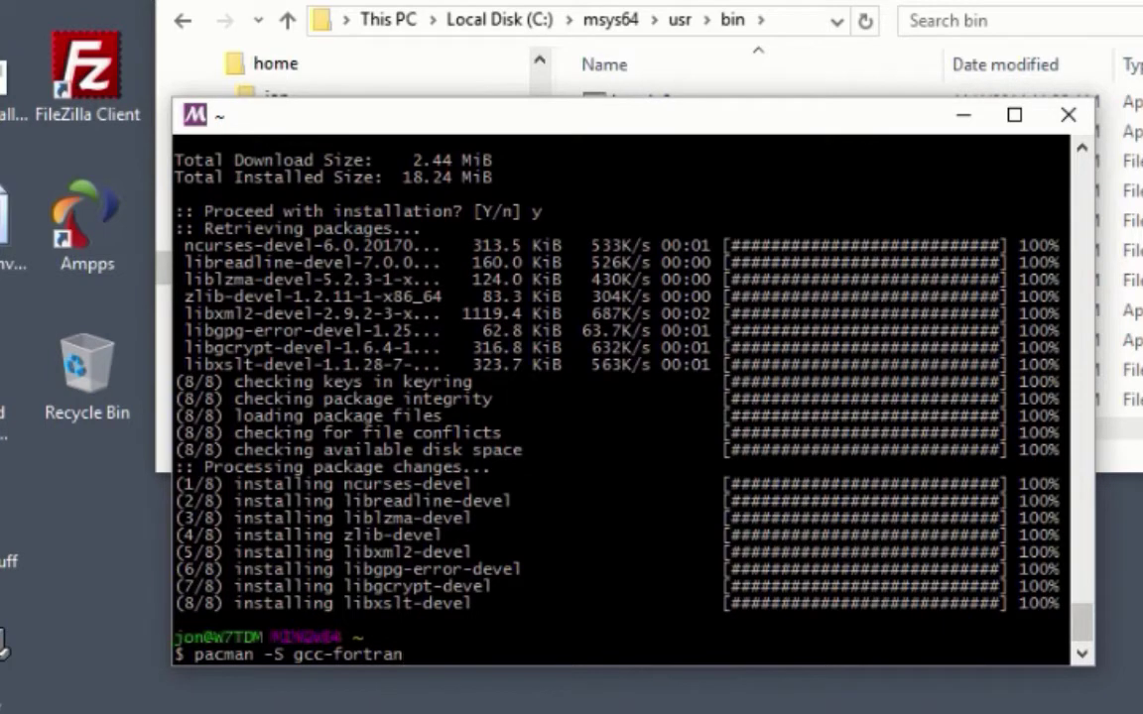
{"action": "key", "text": "Return"}
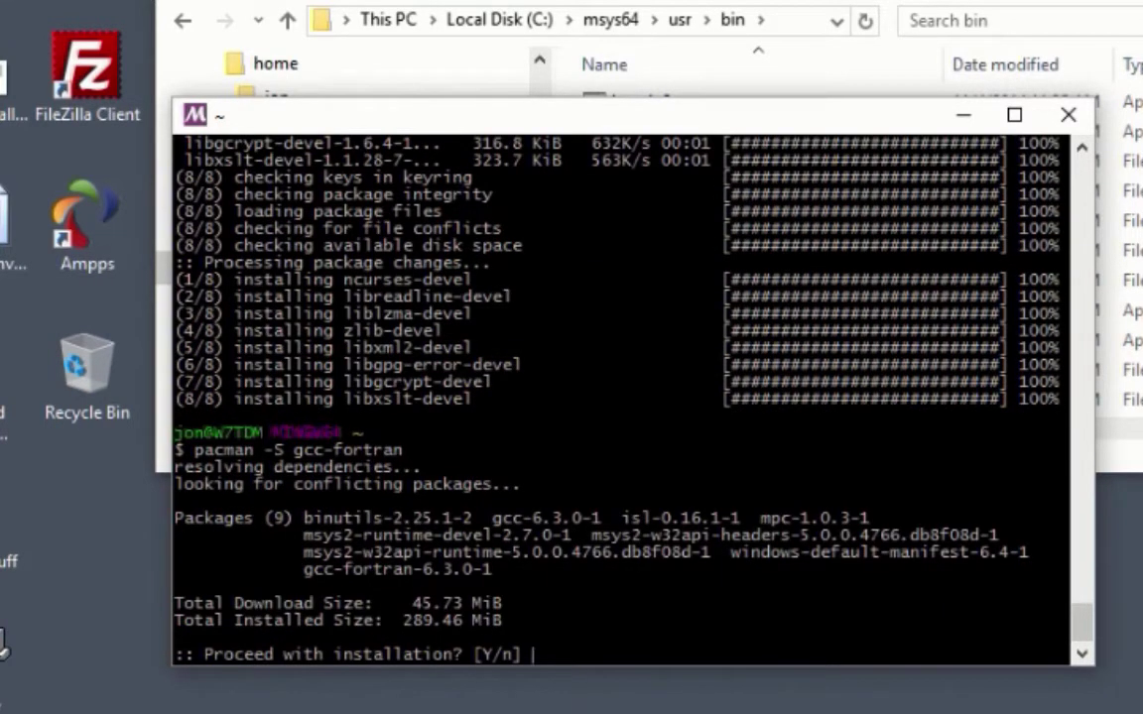